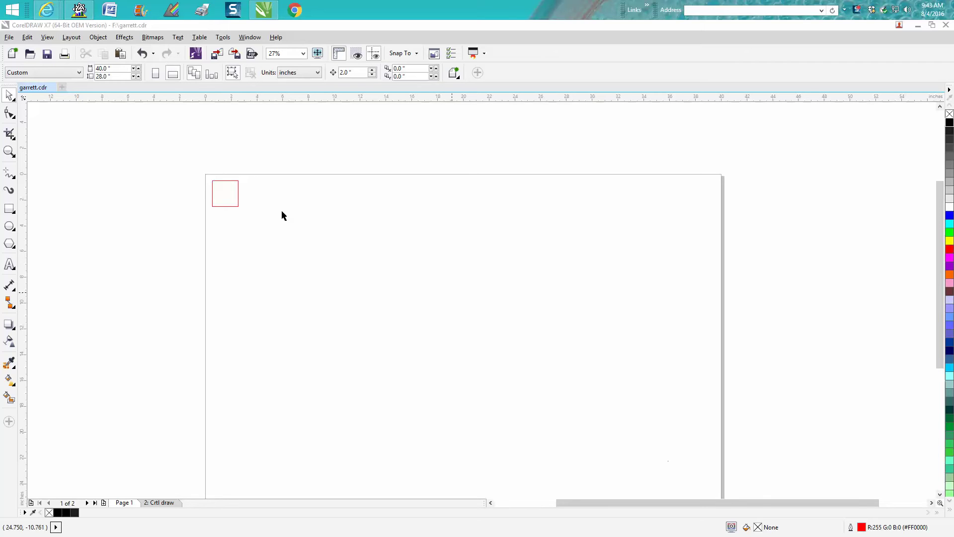
- Zoom in and snap the red 2-inch square's top-left corner onto the page corner at 1.0", -1.0"
click(10, 152)
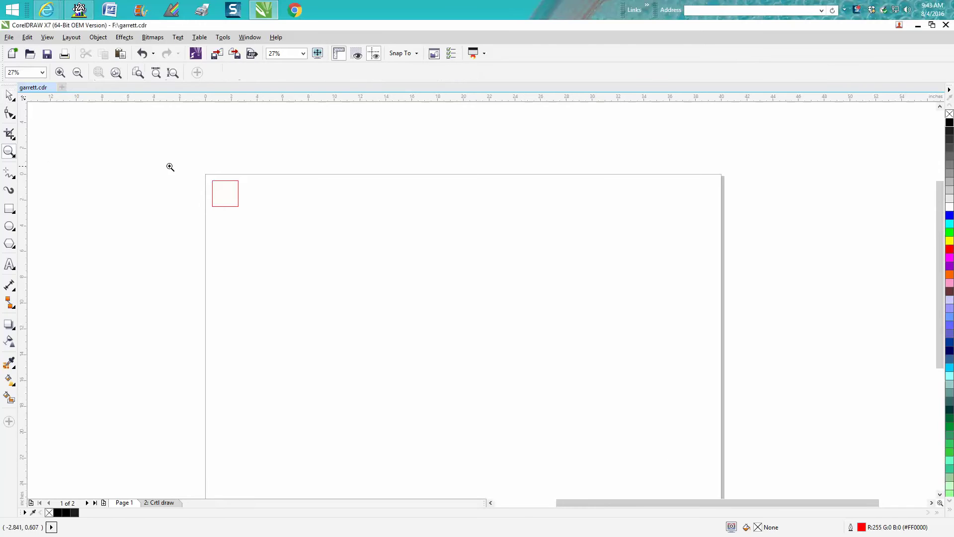
drag(170, 164, 268, 228)
click(9, 95)
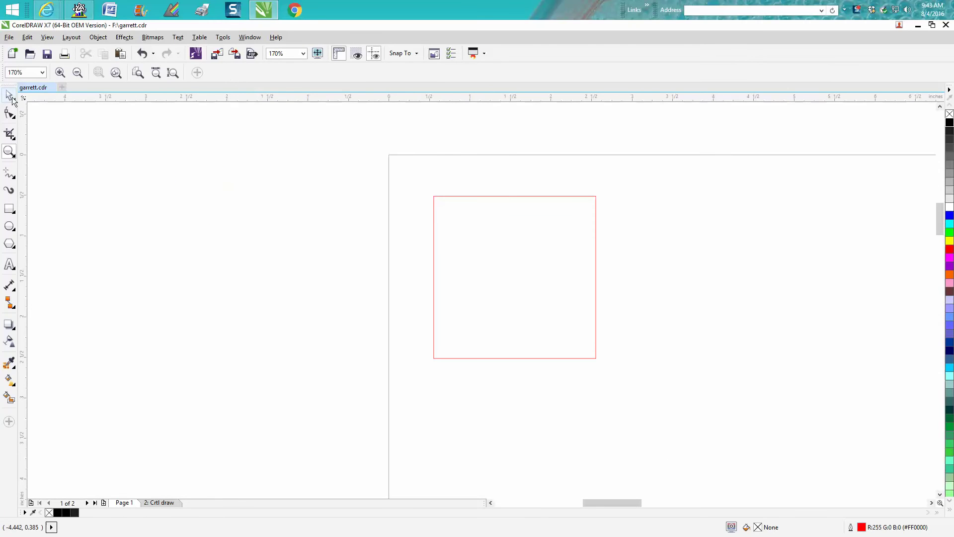
click(446, 196)
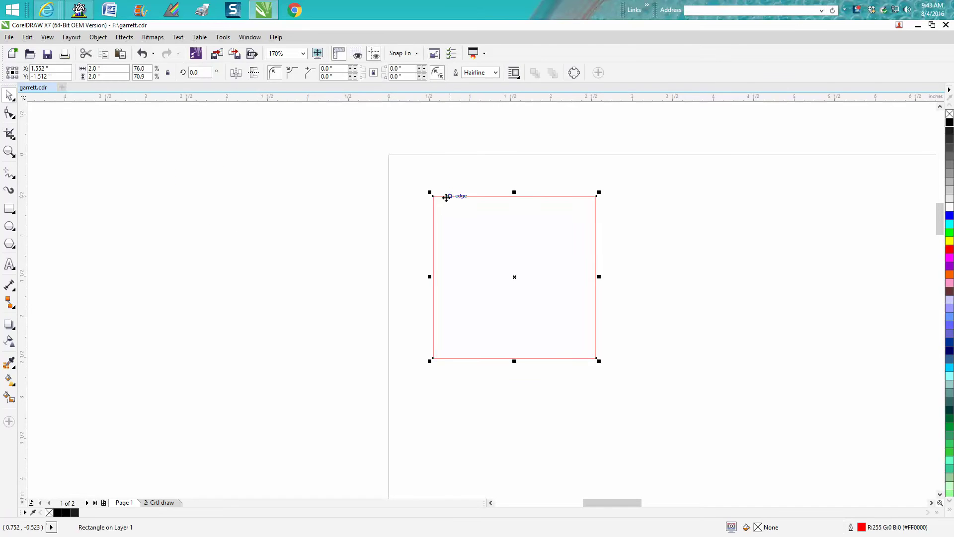
drag(433, 197, 388, 153)
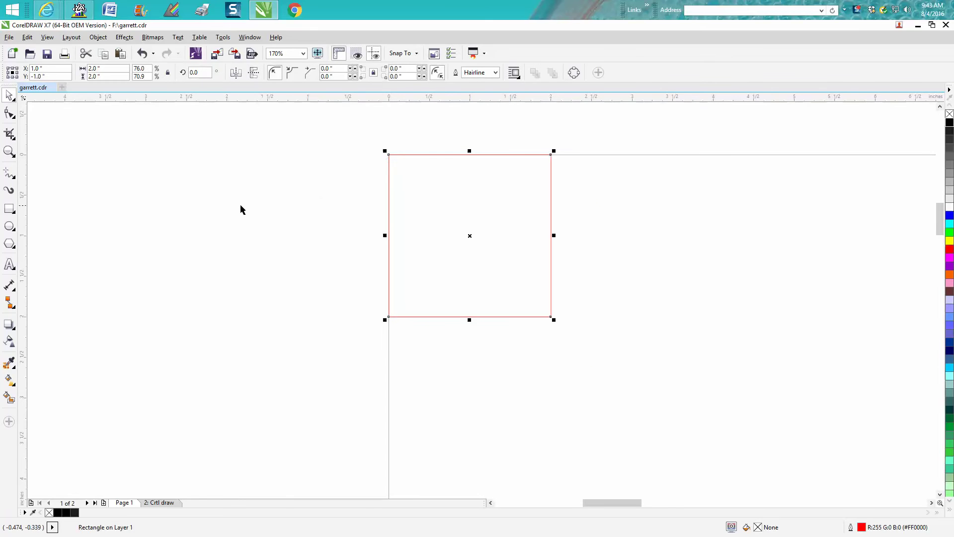
scroll(239, 200, down, 3)
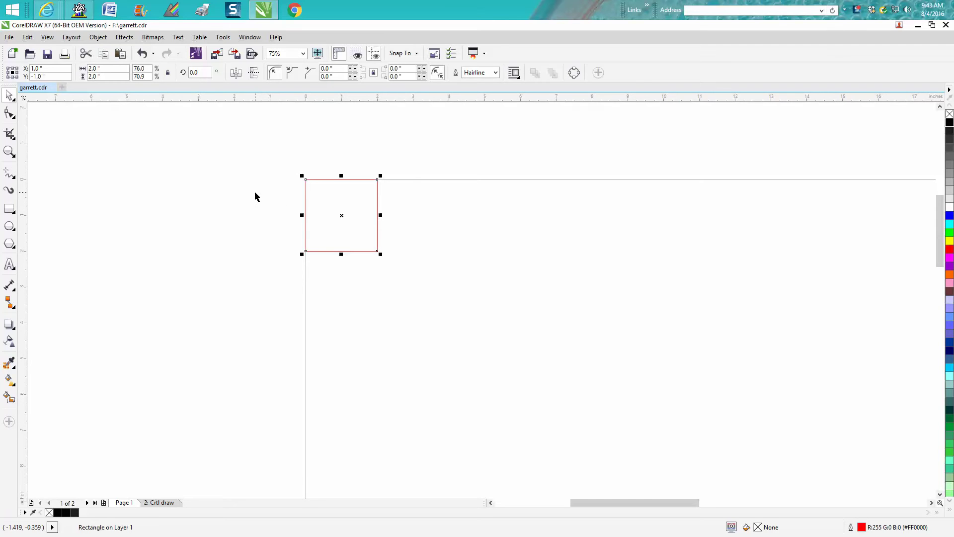
scroll(255, 197, down, 2)
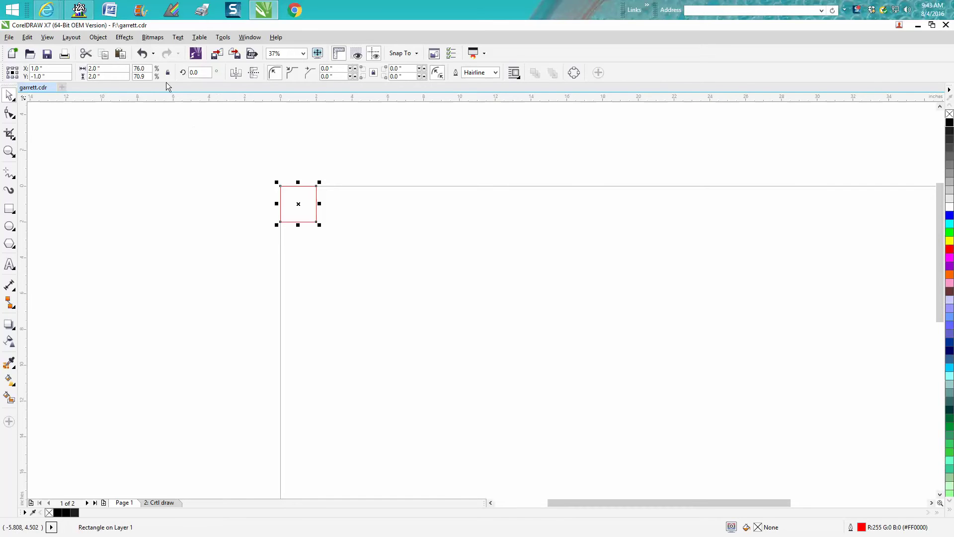
- Draw a rectangle left of the page and size it to 2.0 × 2.0 inches with Lock ratio off
click(10, 211)
mouse_move(116, 165)
mouse_down()
mouse_move(117, 192)
mouse_move(174, 204)
mouse_move(177, 222)
mouse_up()
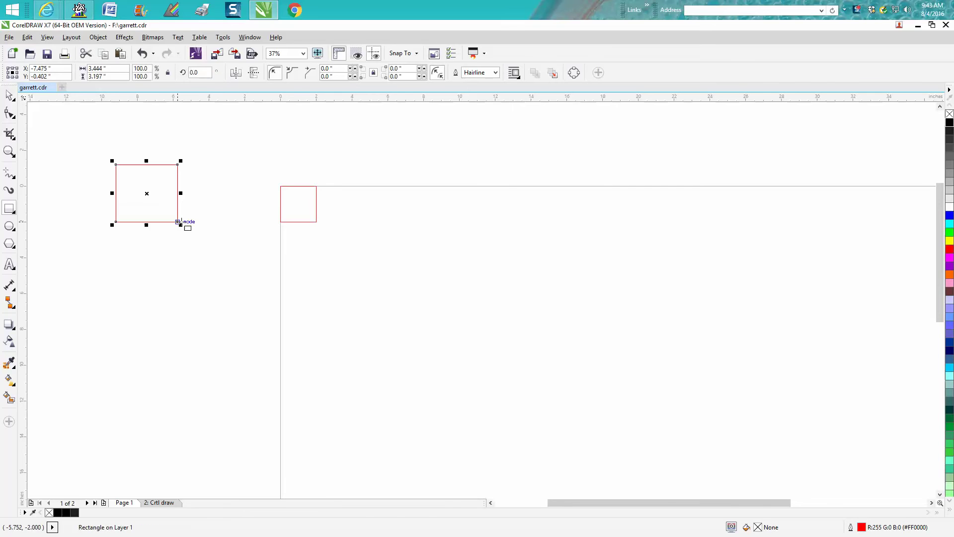
click(168, 73)
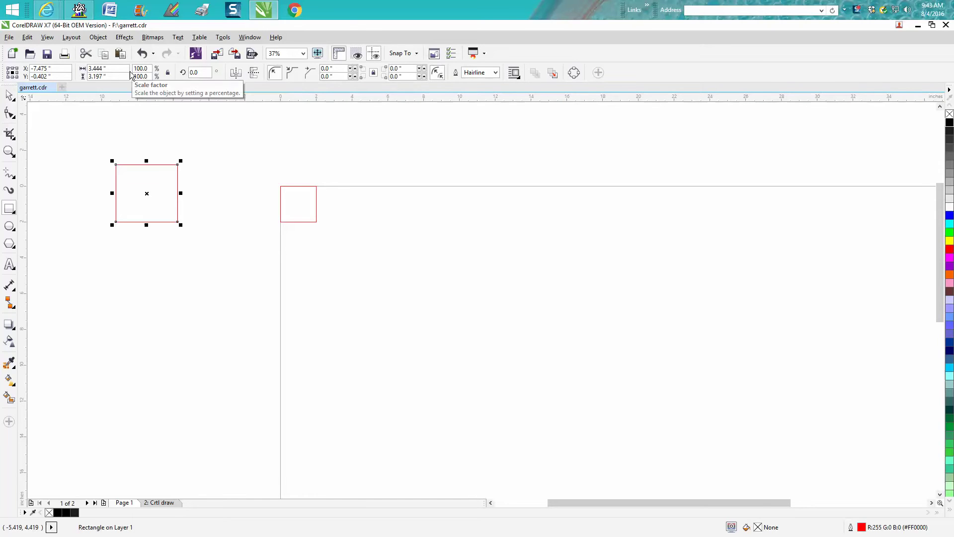
click(82, 69)
text(2)
key(Return)
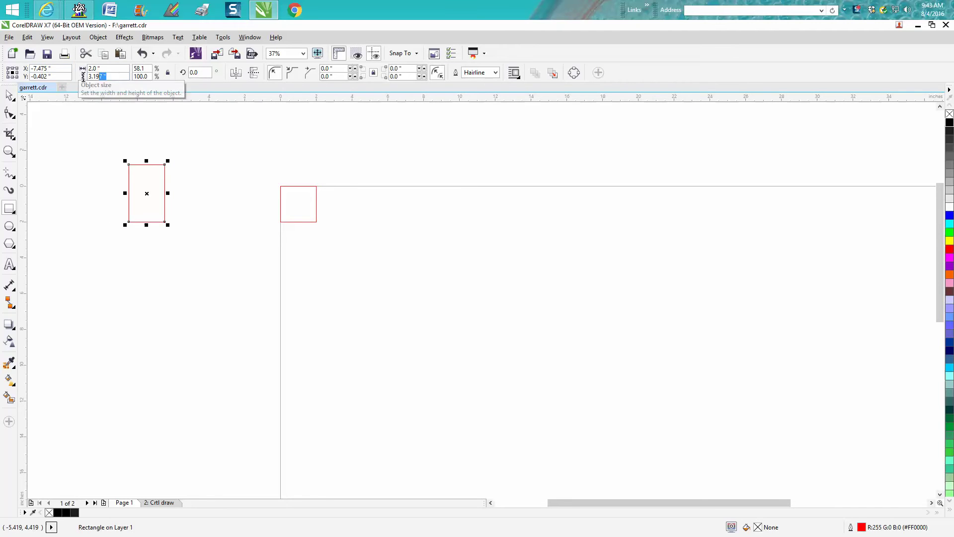
click(83, 77)
text(2)
key(Return)
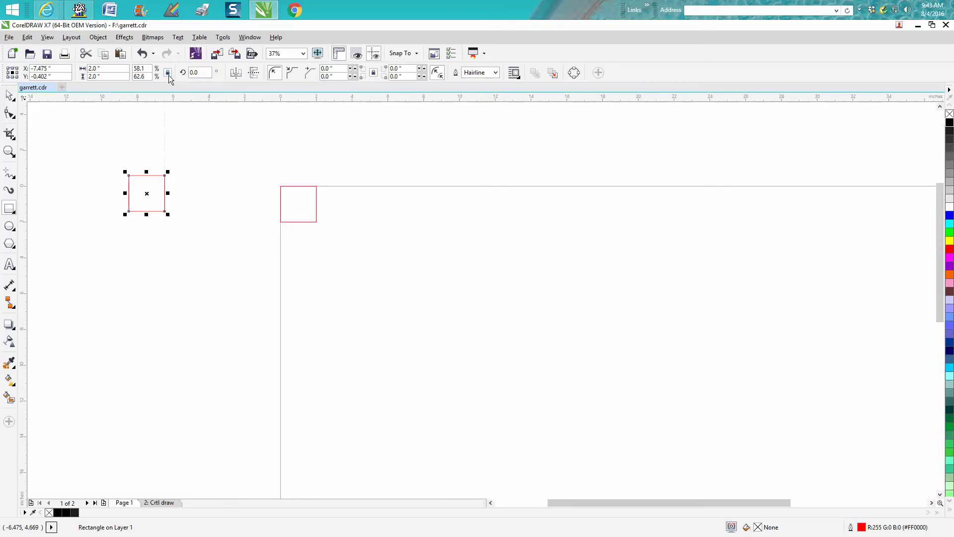
- Draw a rectangle above the new square and scale it proportionally to 2 inches wide
drag(177, 129, 225, 165)
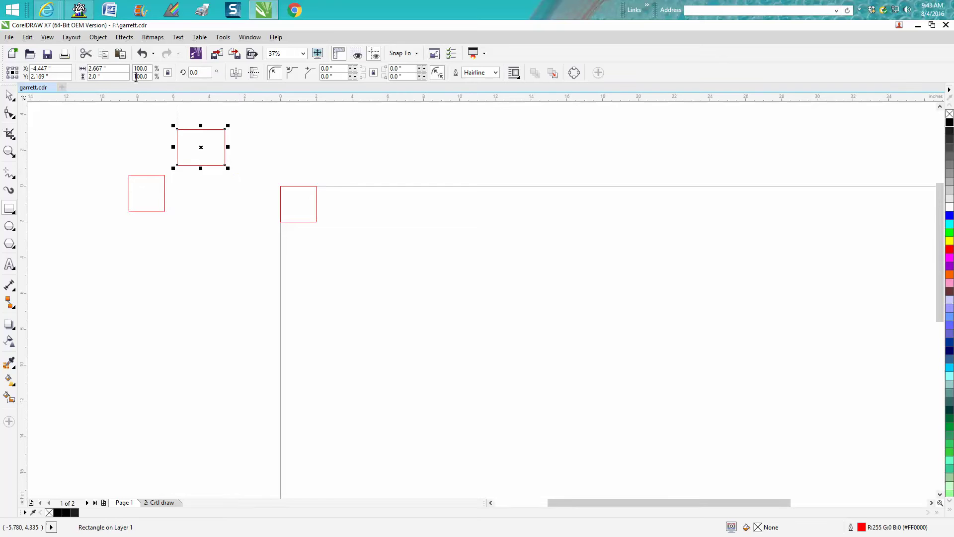
drag(110, 70, 77, 71)
text(2)
key(Return)
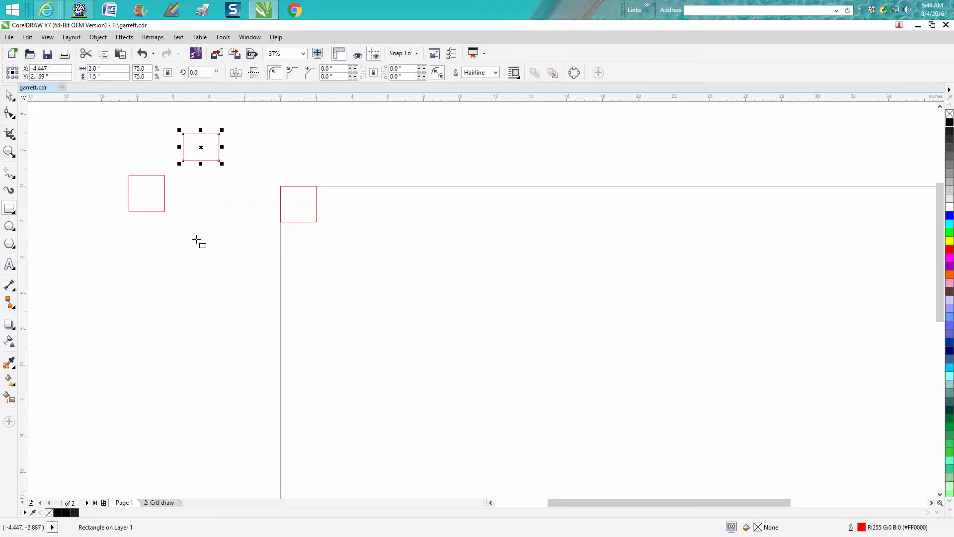
- Draw a third rectangle below the others and set its width to 2 inches
drag(188, 240, 192, 303)
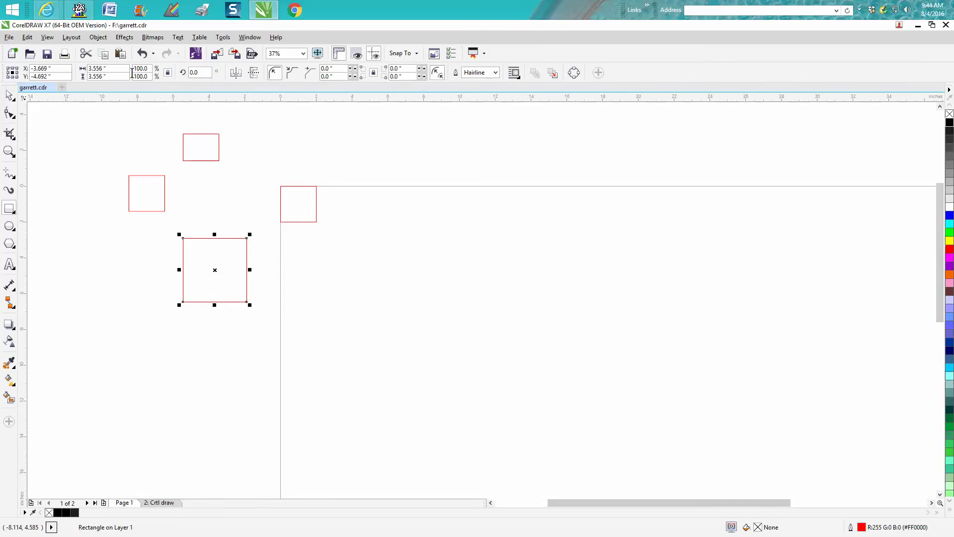
click(107, 70)
text(2)
key(Return)
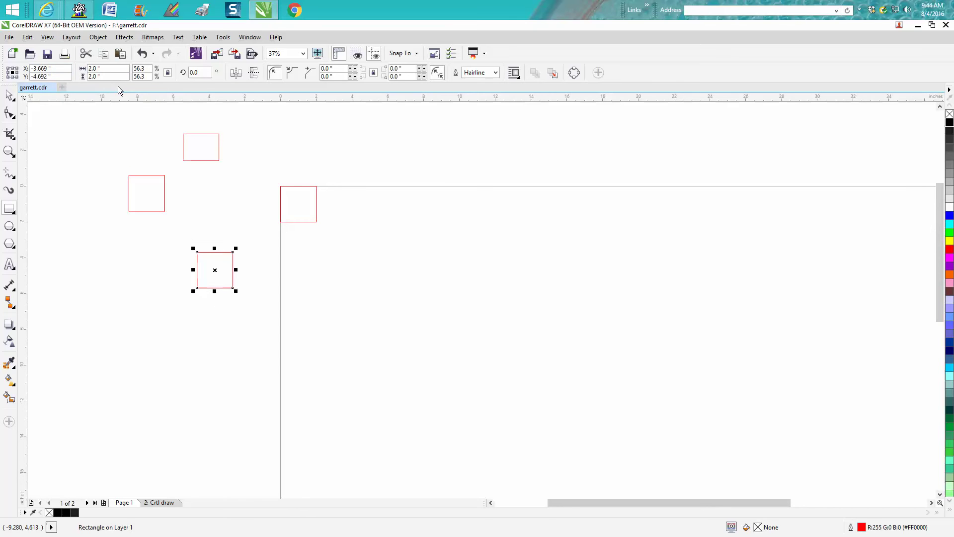
click(9, 95)
- Delete the three practice shapes beside the page
drag(117, 119, 251, 305)
key(Delete)
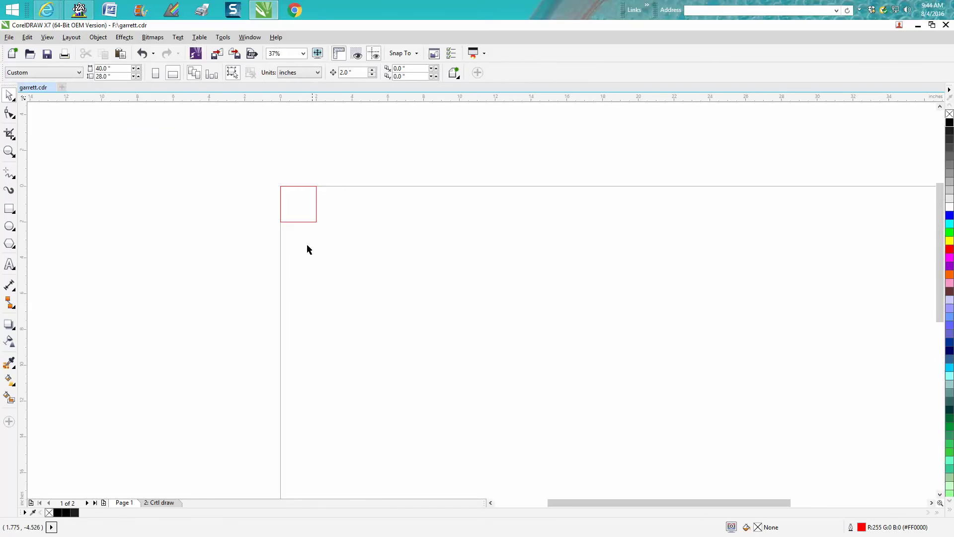
click(301, 222)
click(362, 133)
- Duplicate the corner square with Ctrl+D into a row of ten 2-inch squares and select the row
click(316, 192)
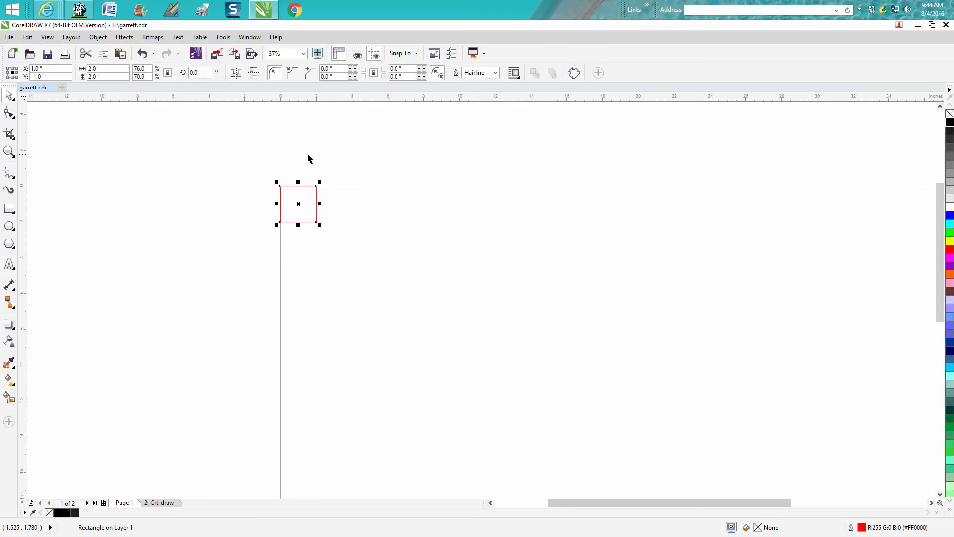
key(ctrl+d)
key(ctrl+d)
key(ctrl+d)
key(ctrl+d)
key(ctrl+d)
key(ctrl+d)
key(ctrl+d)
key(ctrl+d)
key(ctrl+d)
key(ctrl+d)
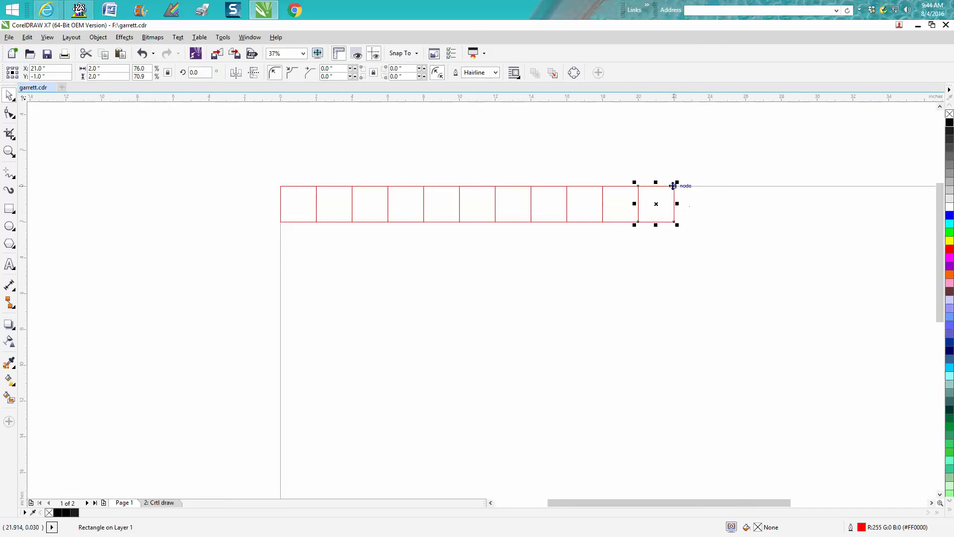
key(Delete)
drag(264, 166, 655, 261)
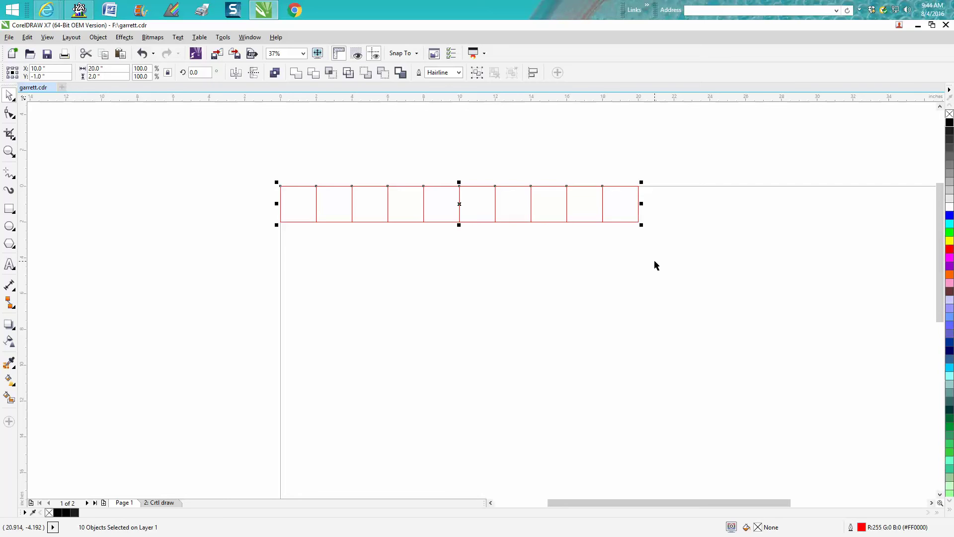
- Duplicate the row downward with Ctrl+D into a 10-by-10 grid and zoom onto it
key(ctrl+d)
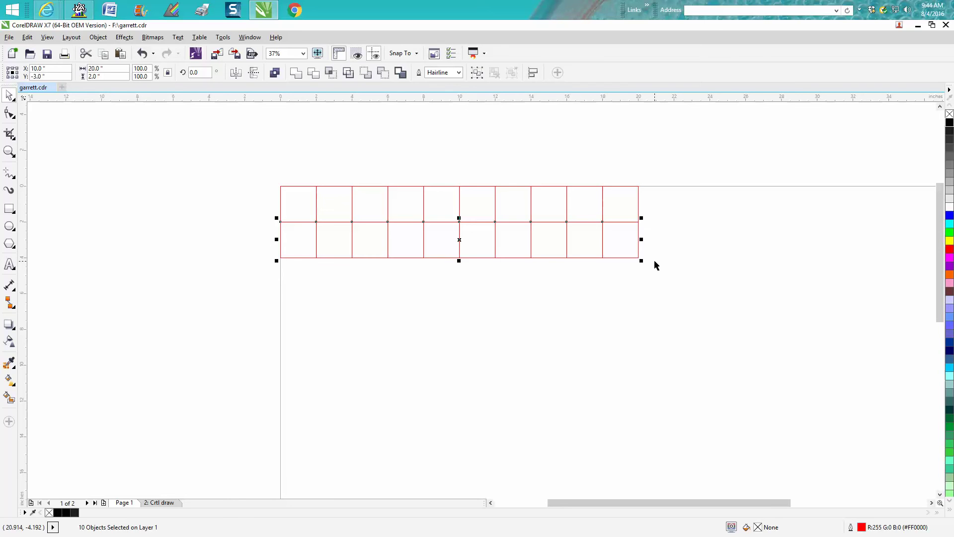
key(Down)
key(Down)
key(Down)
key(Down)
key(Down)
key(Down)
key(Down)
key(Down)
key(Down)
key(Down)
key(ctrl+d)
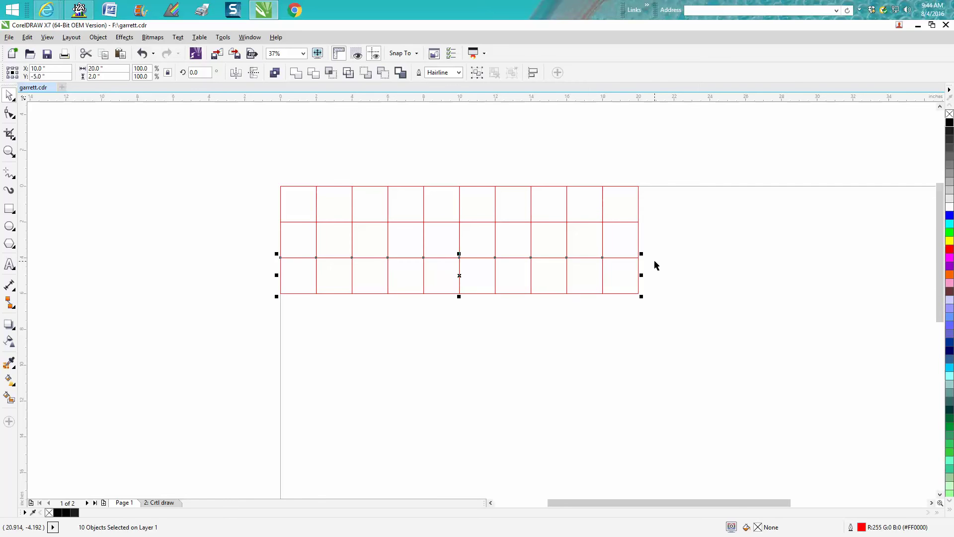
key(ctrl+d)
key(ctrl+d)
key(ctrl+d)
key(ctrl+d)
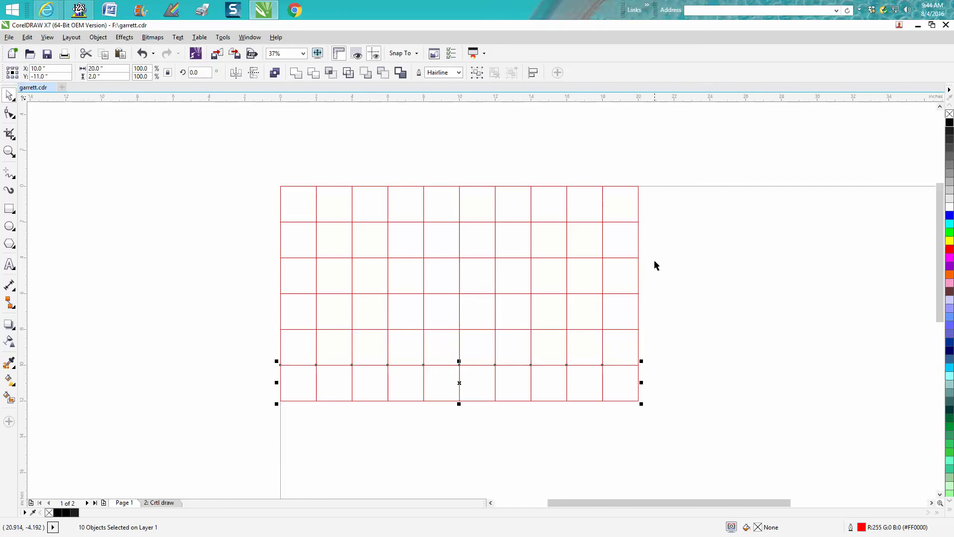
key(ctrl+d)
key(ctrl+d)
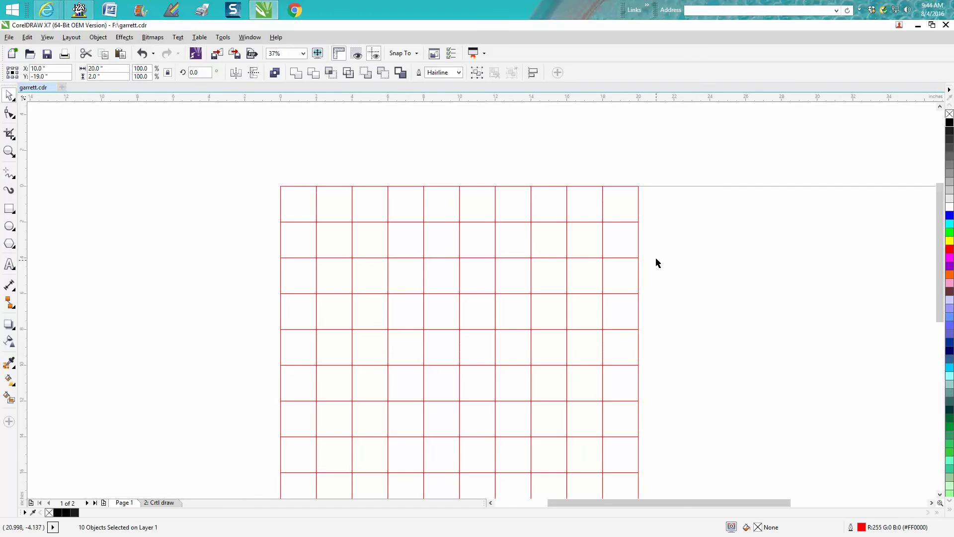
scroll(657, 268, down, 2)
click(10, 151)
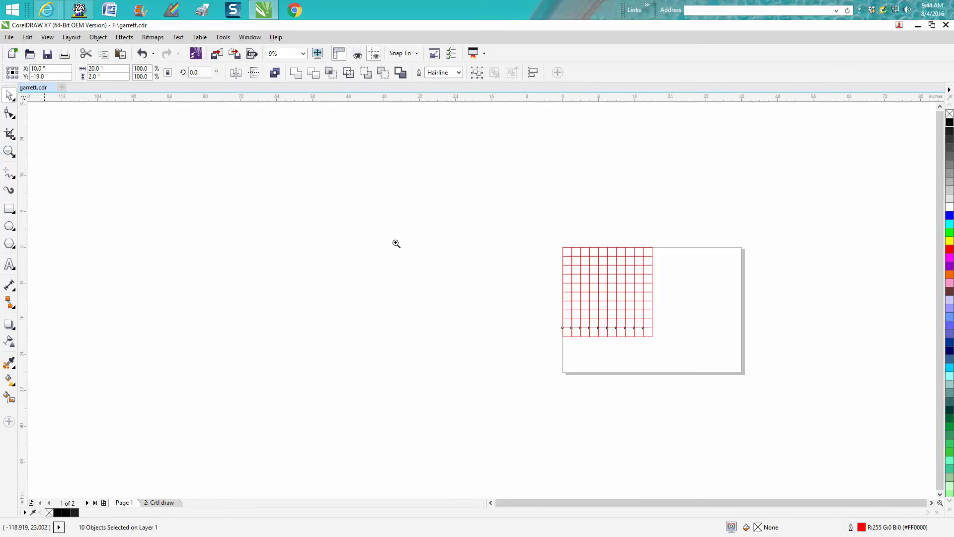
drag(571, 230, 687, 359)
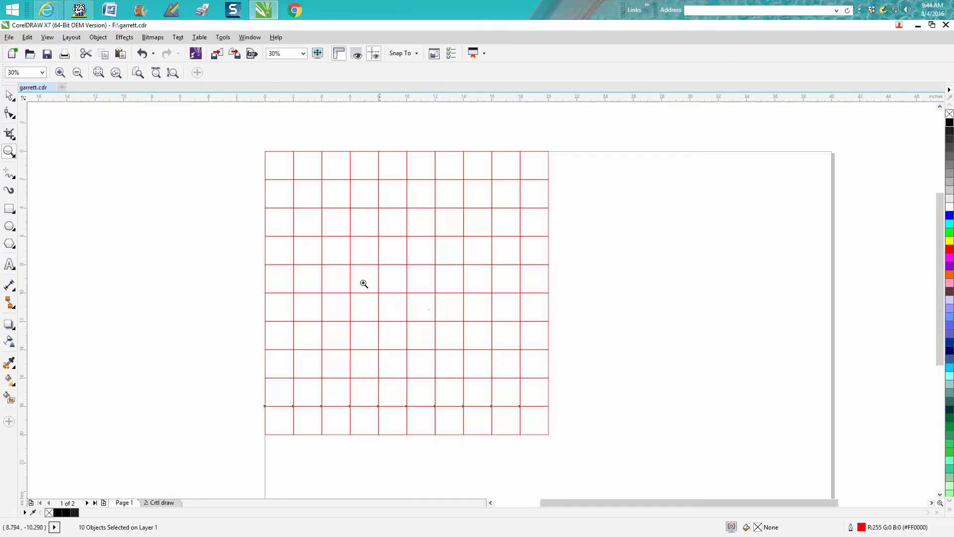
- Try Smart Fill black on five grid squares, then undo all five fills
click(10, 397)
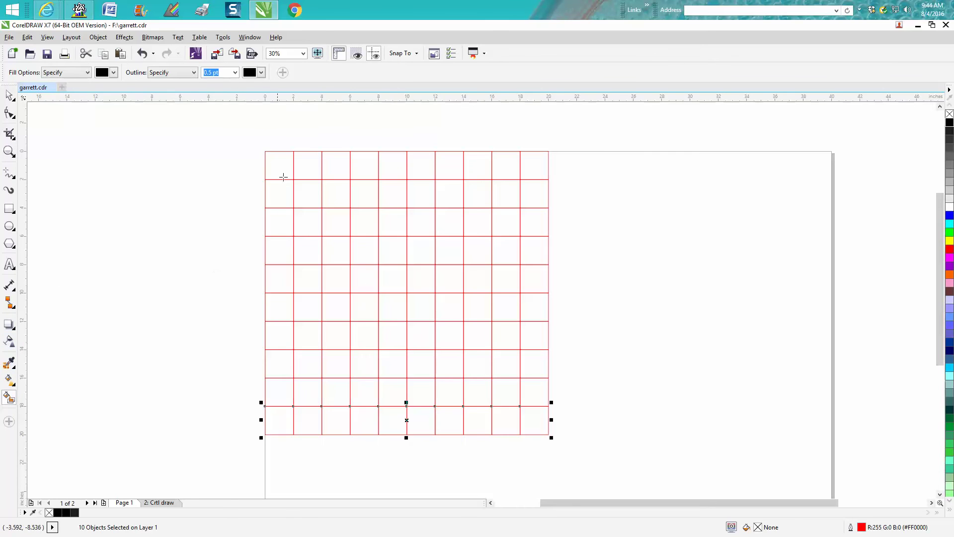
click(285, 164)
click(311, 192)
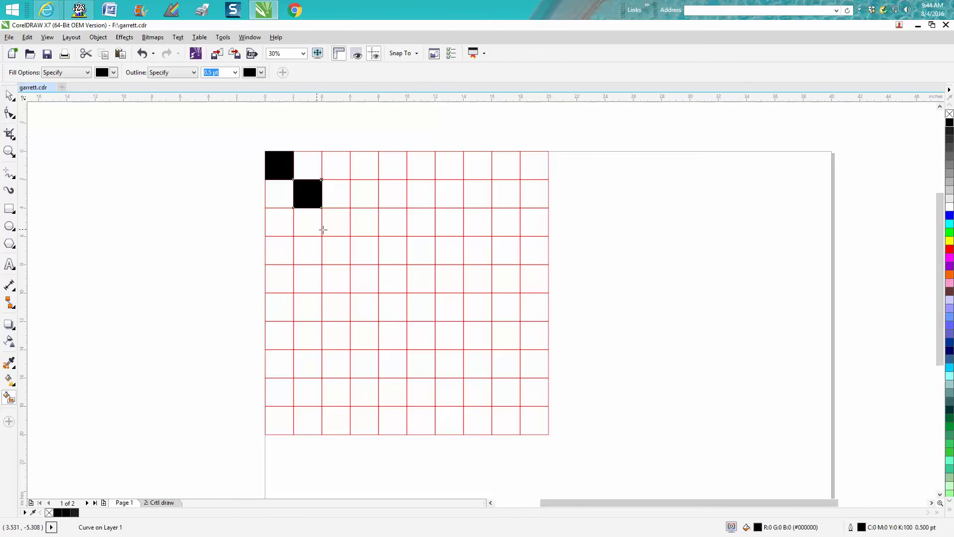
click(282, 227)
click(335, 243)
click(341, 227)
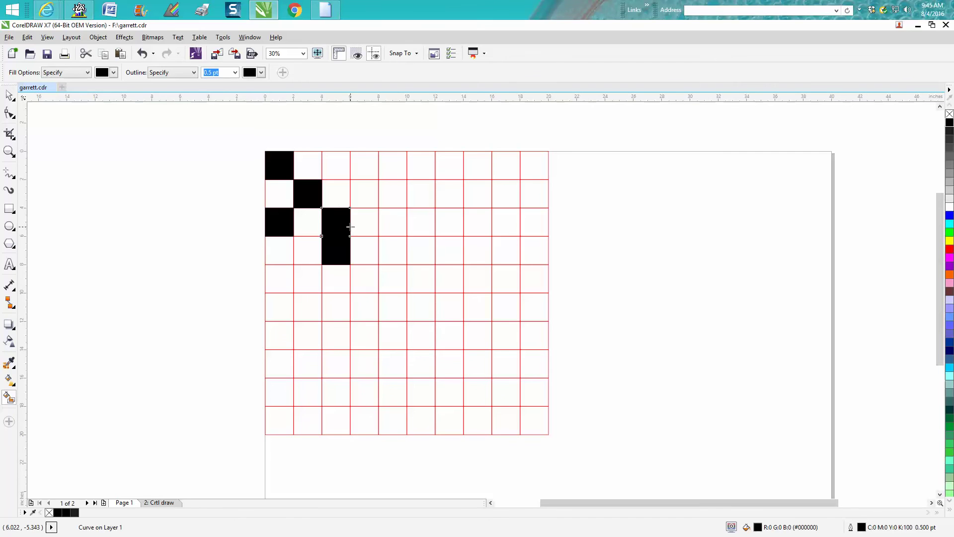
click(144, 55)
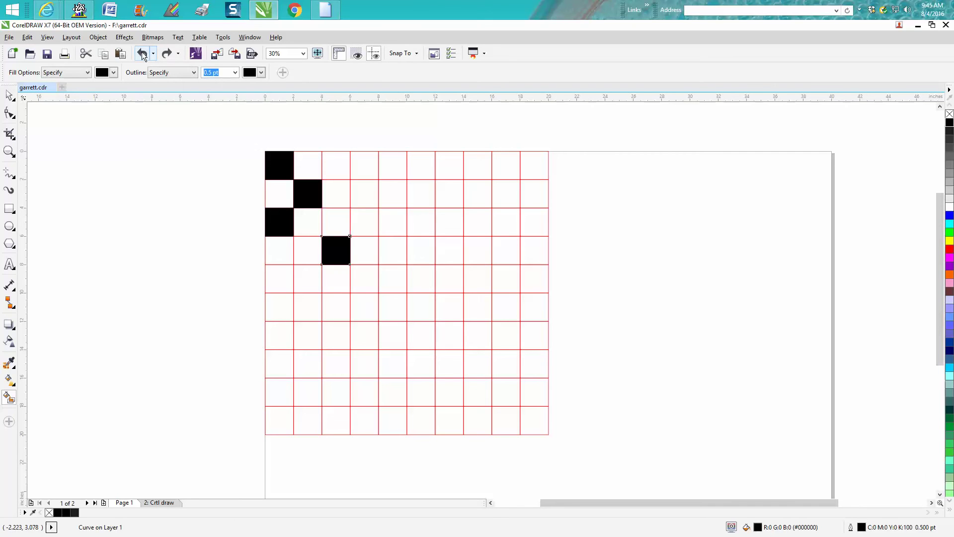
click(144, 56)
click(143, 57)
click(142, 59)
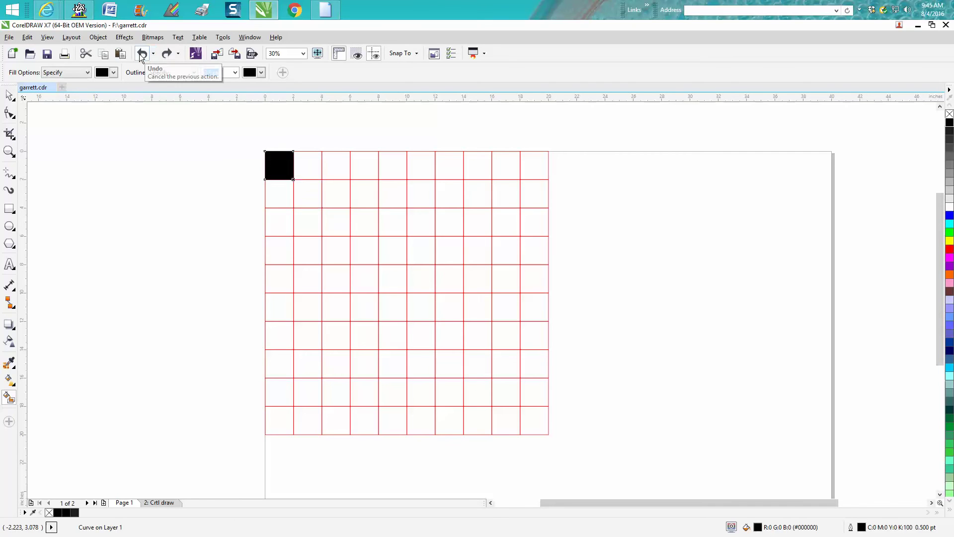
click(139, 54)
- Delete the lower eight rows, leaving two rows of ten squares
click(9, 97)
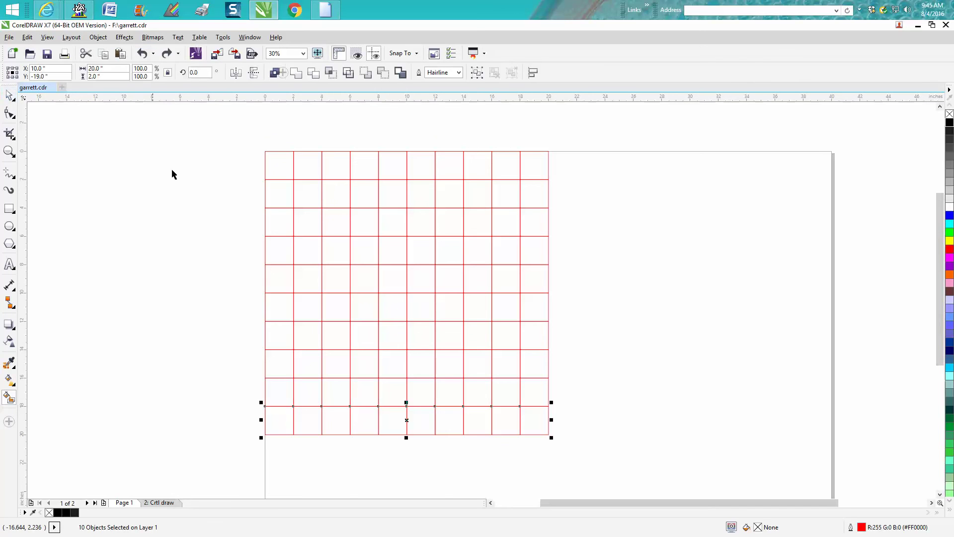
drag(240, 208, 601, 435)
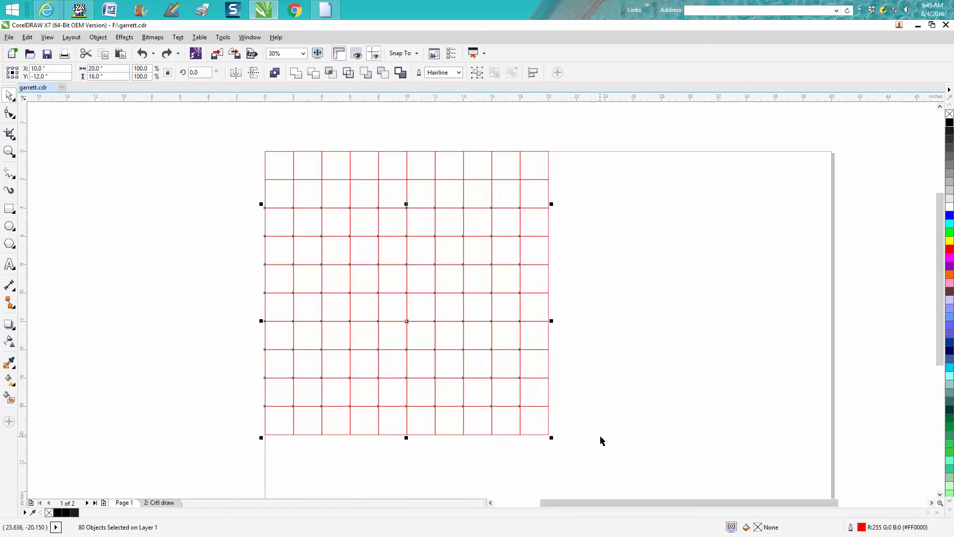
key(Delete)
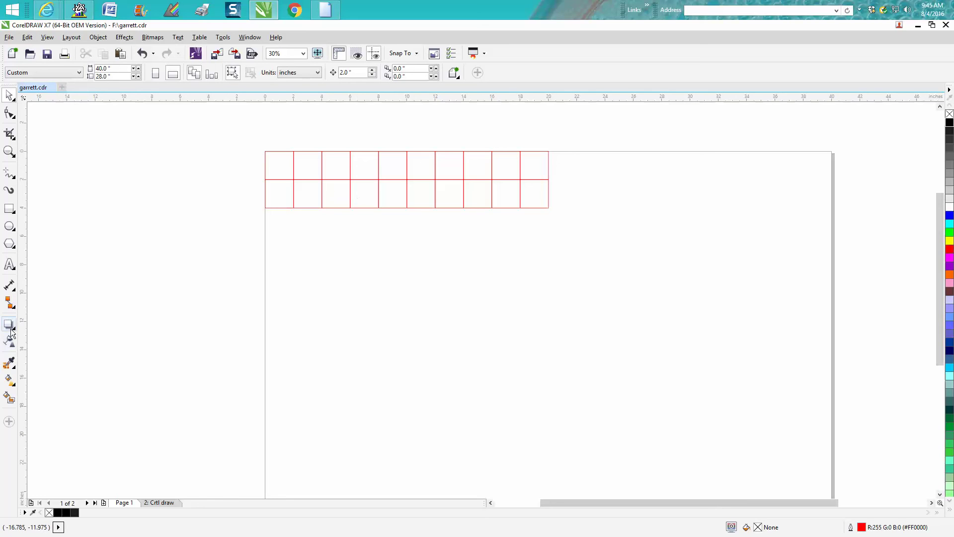
- Smart Fill alternating squares black across both rows, columns 1 through 10
click(9, 397)
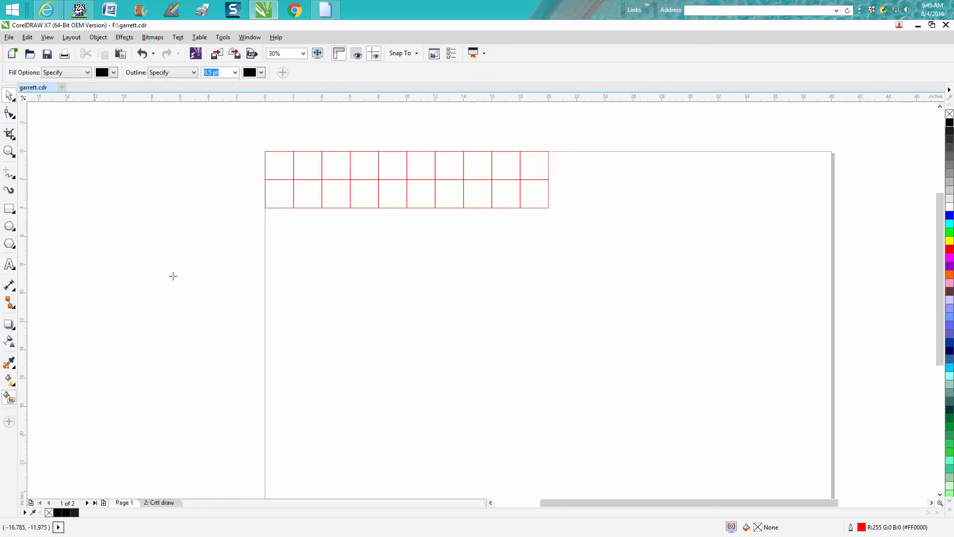
click(275, 173)
click(305, 192)
click(329, 168)
click(367, 197)
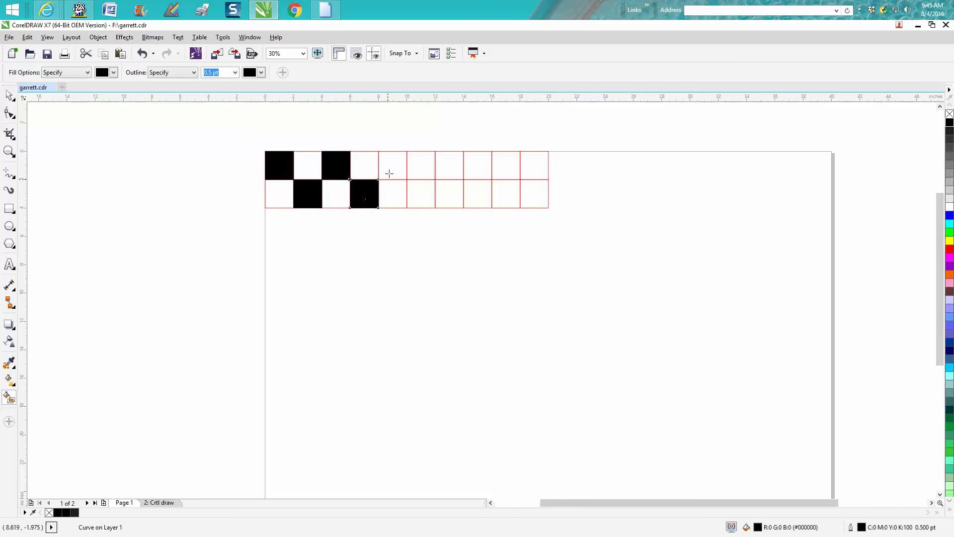
click(390, 172)
click(420, 194)
click(449, 165)
click(484, 191)
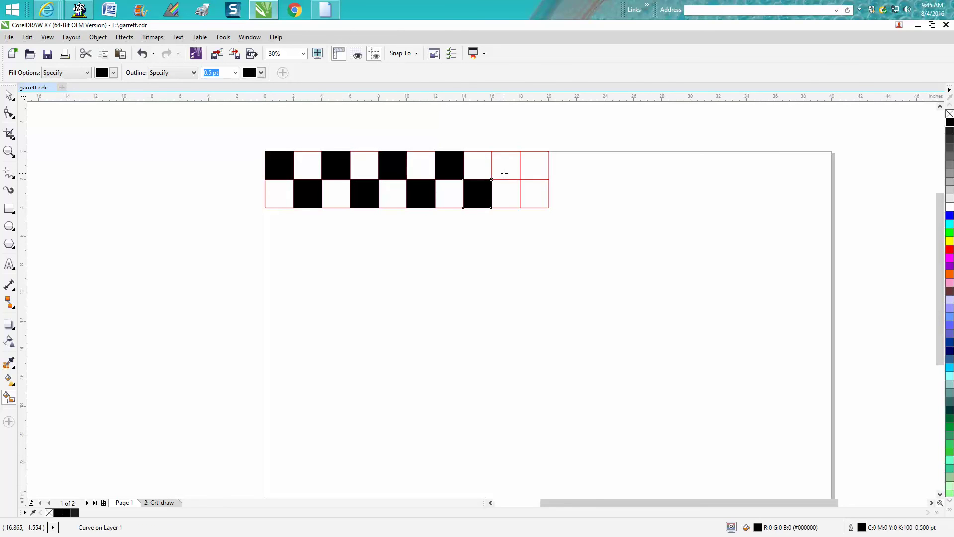
click(504, 172)
click(534, 193)
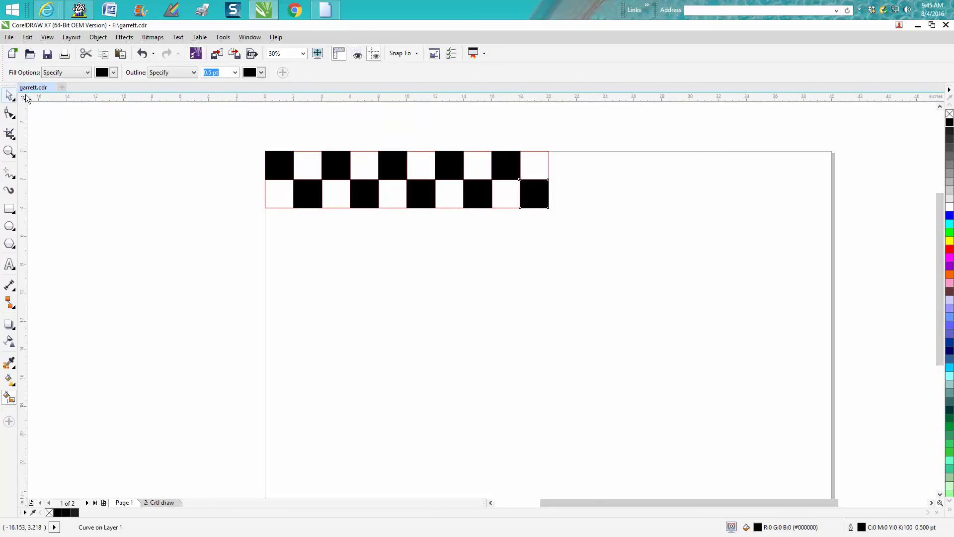
click(10, 95)
click(243, 129)
- Set the nudge distance to 4 inches and duplicate the strip downward three times
drag(351, 73, 308, 77)
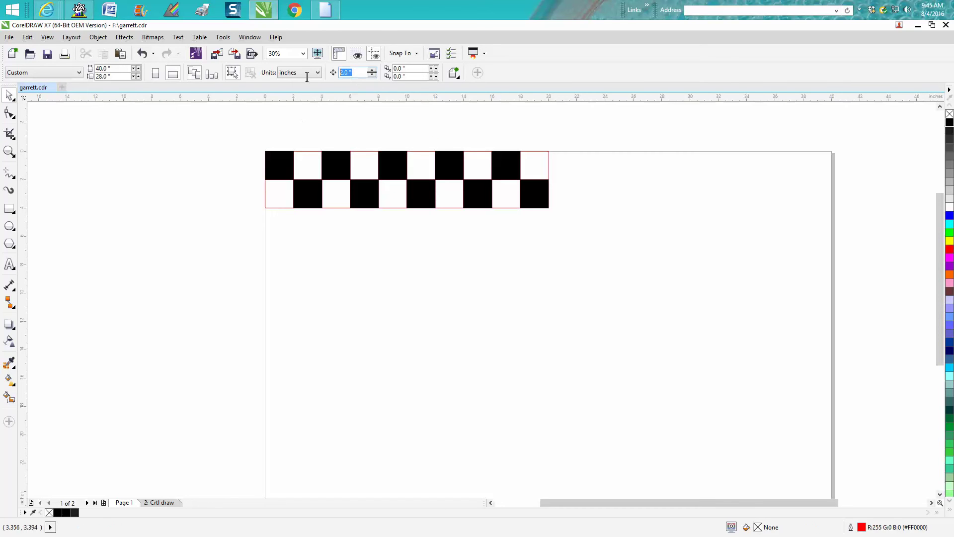
text(4)
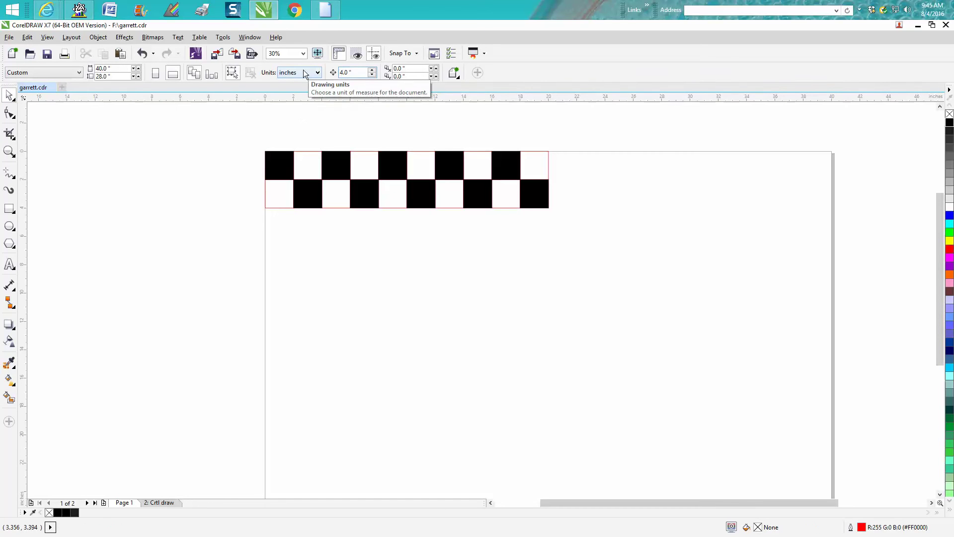
drag(240, 138, 583, 234)
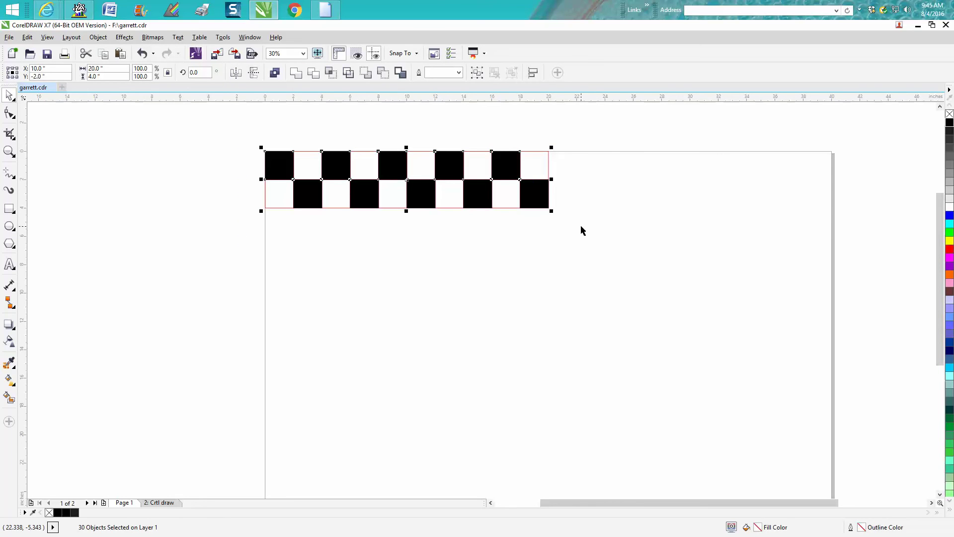
key(ctrl+d)
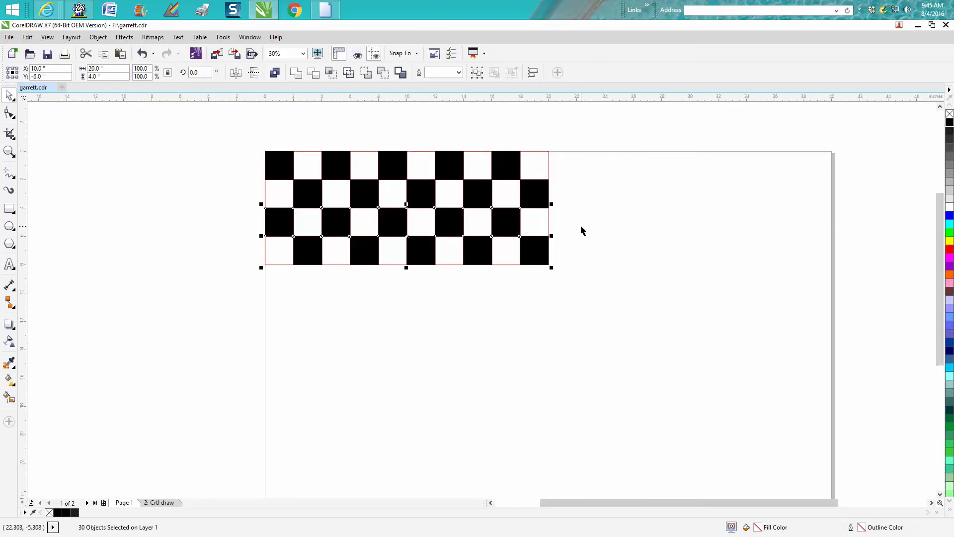
key(ctrl+d)
key(ctrl+d)
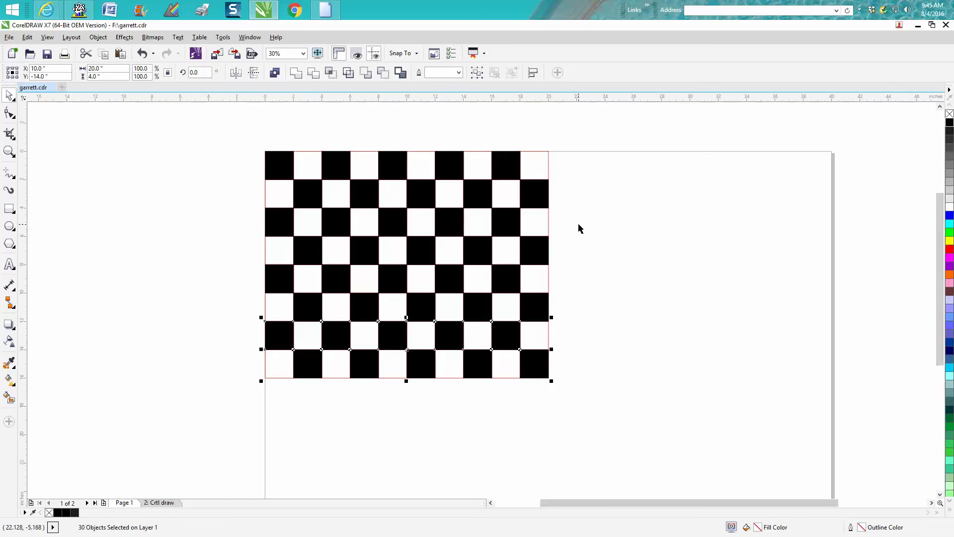
key(ctrl+d)
- Undo the accidental move of a white square and marquee-select the entire checkerboard
click(530, 272)
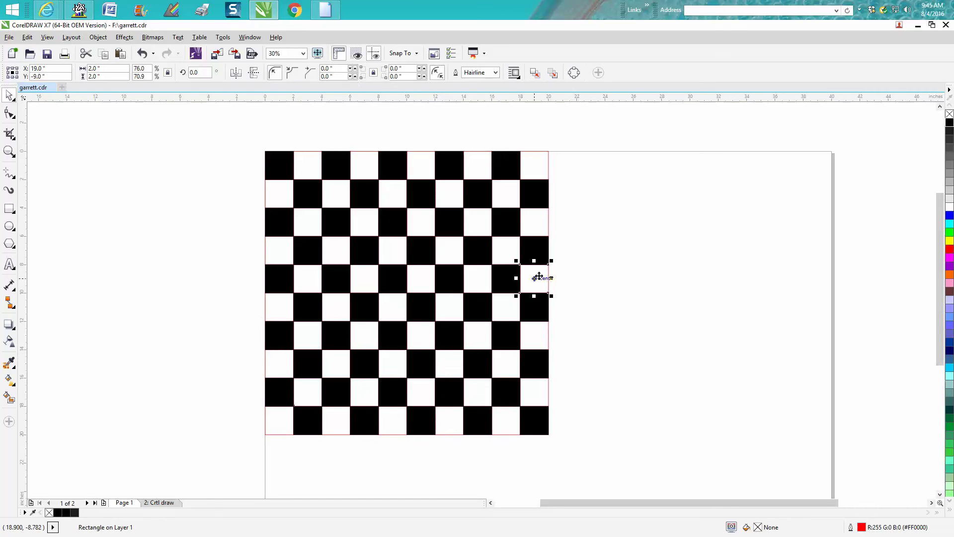
click(548, 225)
drag(541, 224, 576, 223)
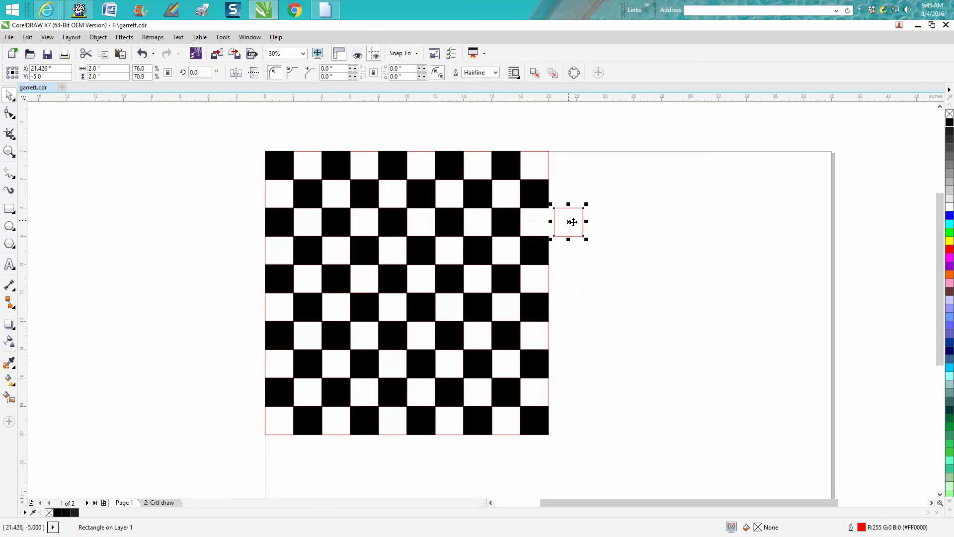
click(142, 53)
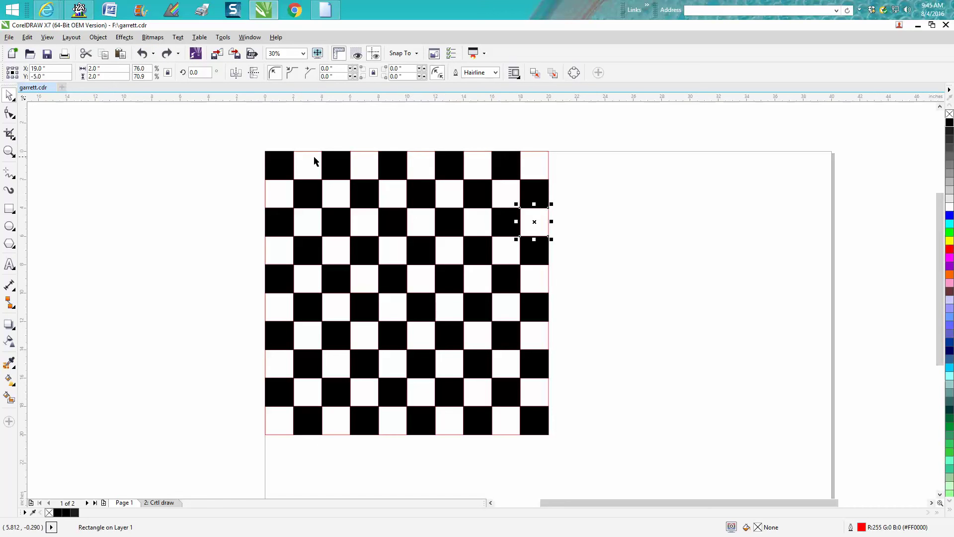
drag(256, 142, 563, 451)
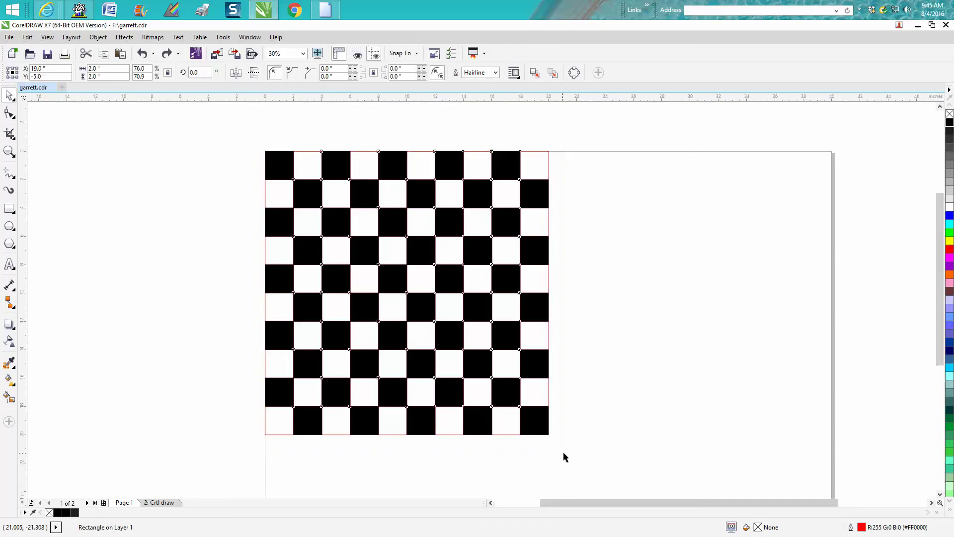
- Try black fill and no fill on all squares, then undo back to the checkerboard
click(948, 120)
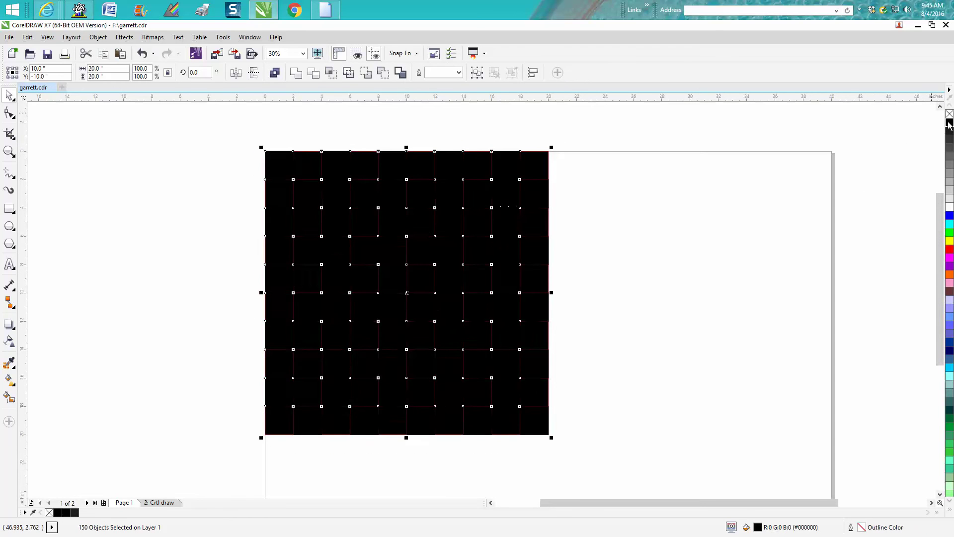
click(949, 115)
right_click(948, 122)
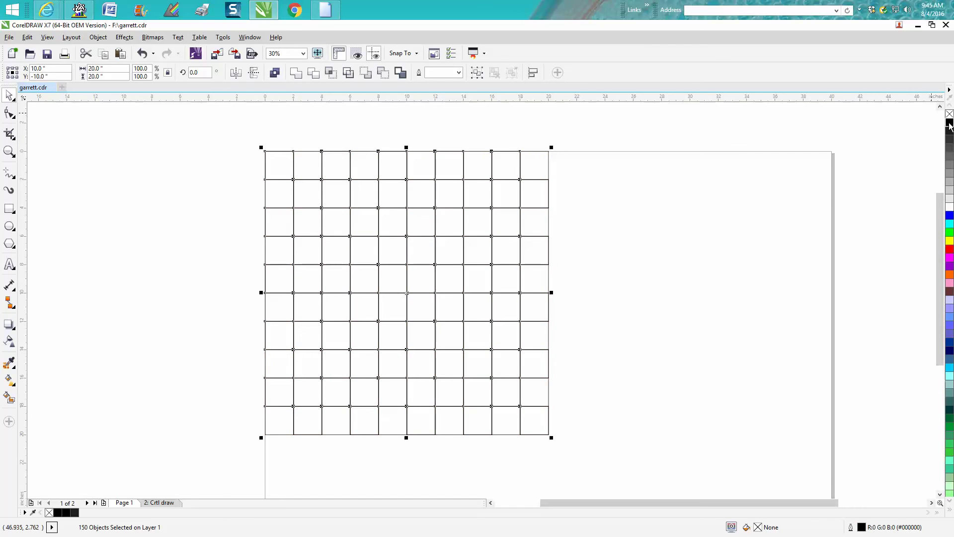
click(143, 53)
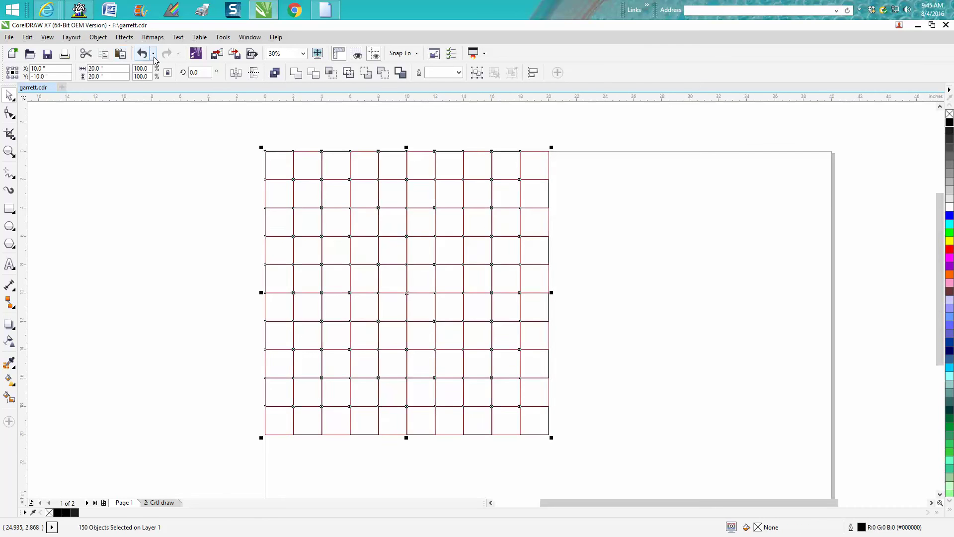
click(153, 55)
click(145, 53)
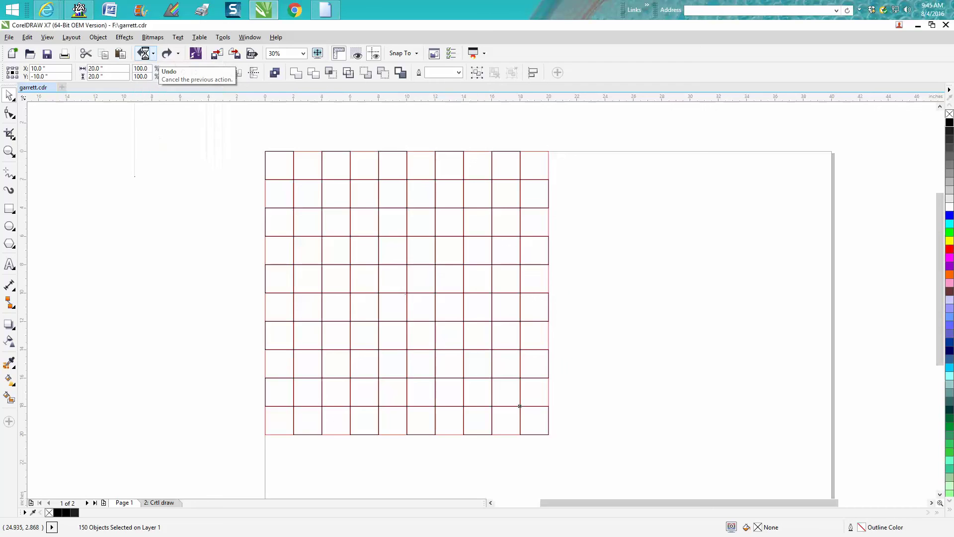
click(145, 52)
click(145, 52)
- Select the whole board, remove the red outlines and apply black hairline outlines
drag(240, 121, 584, 447)
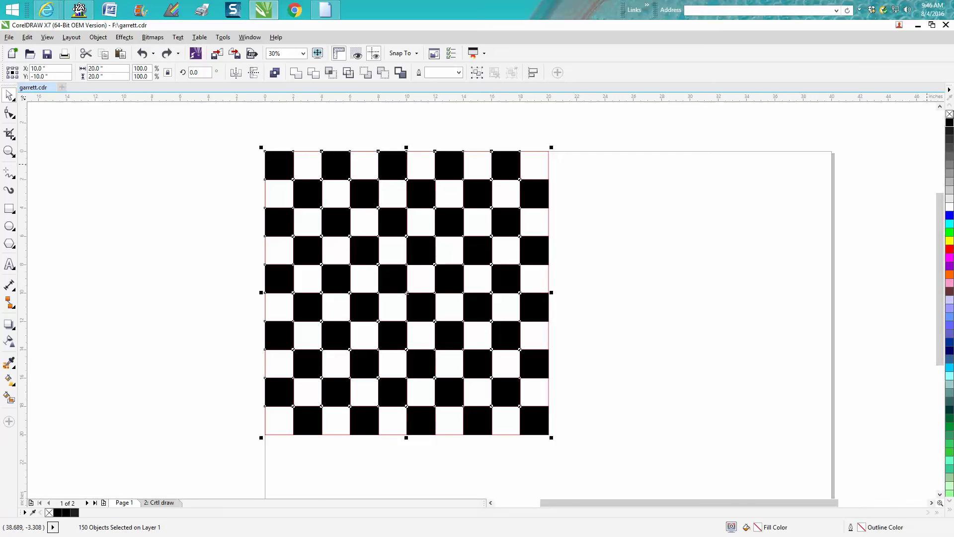
right_click(949, 116)
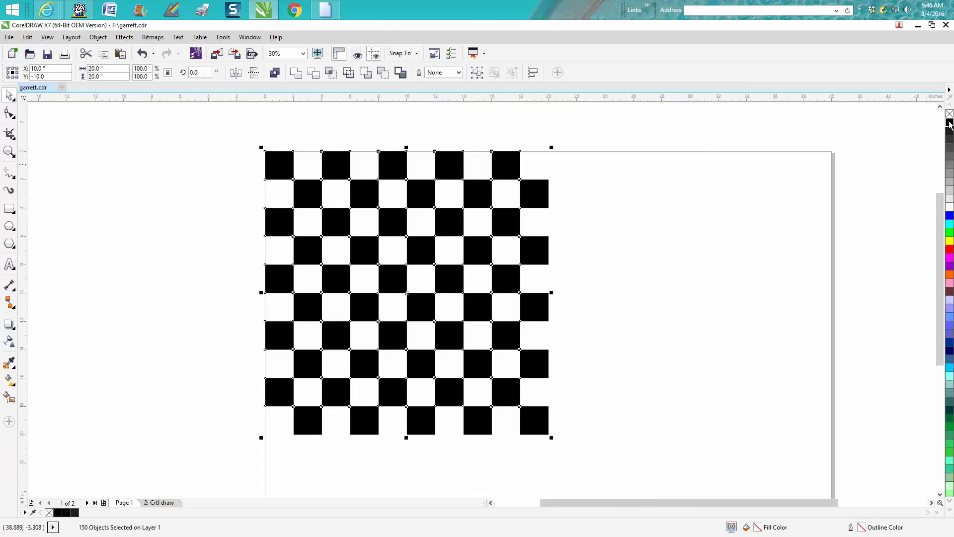
right_click(949, 124)
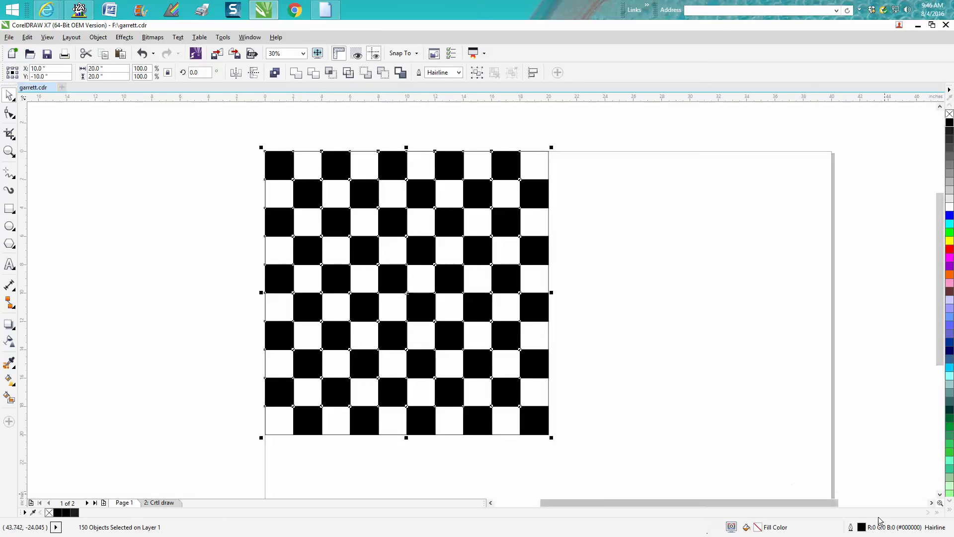
- Set the checkerboard squares' outline width to 1.0 pt
double_click(863, 528)
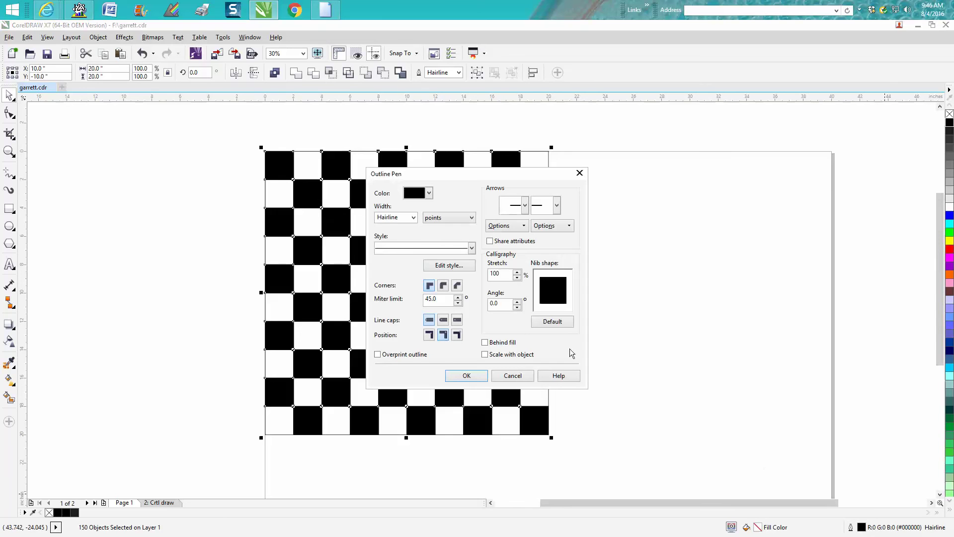
click(415, 218)
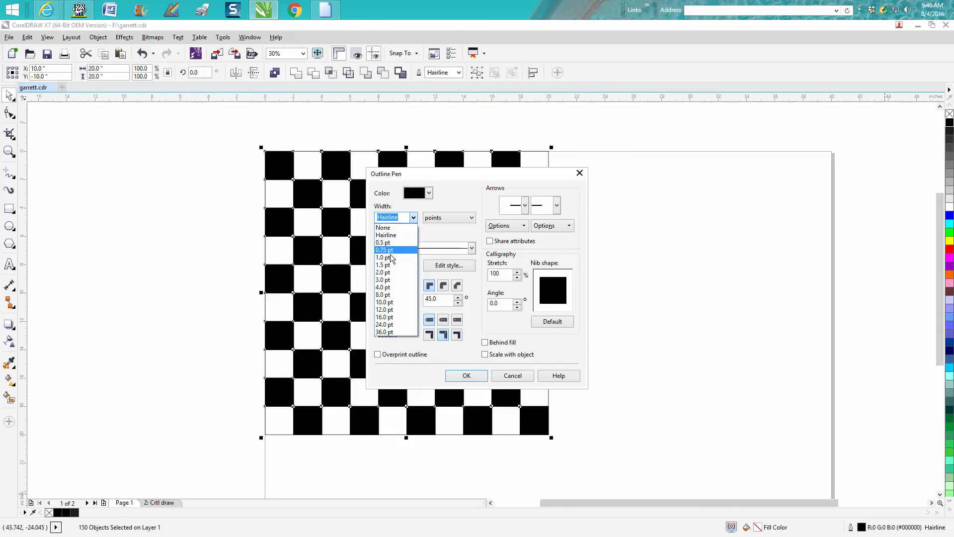
click(392, 258)
click(467, 376)
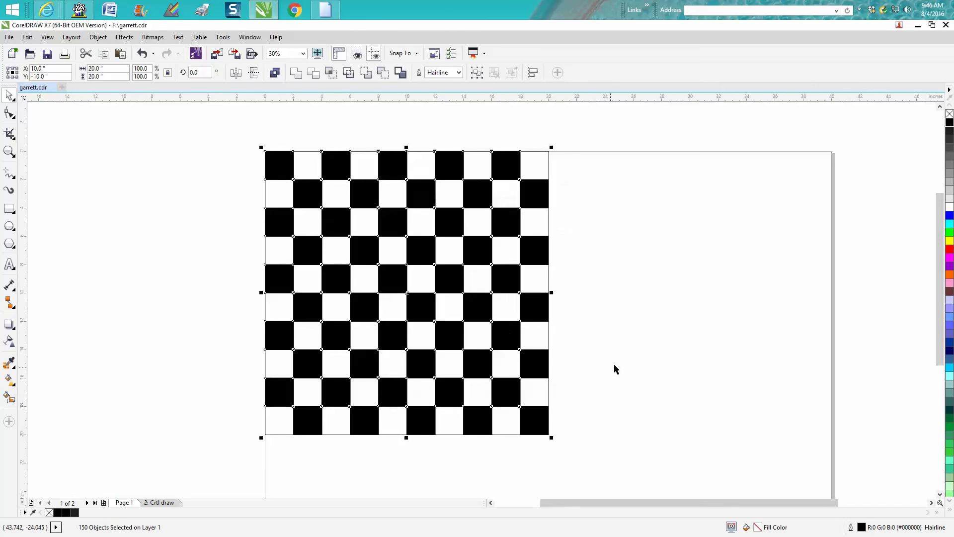
- Deselect, then marquee-select all the checkerboard squares again
click(612, 358)
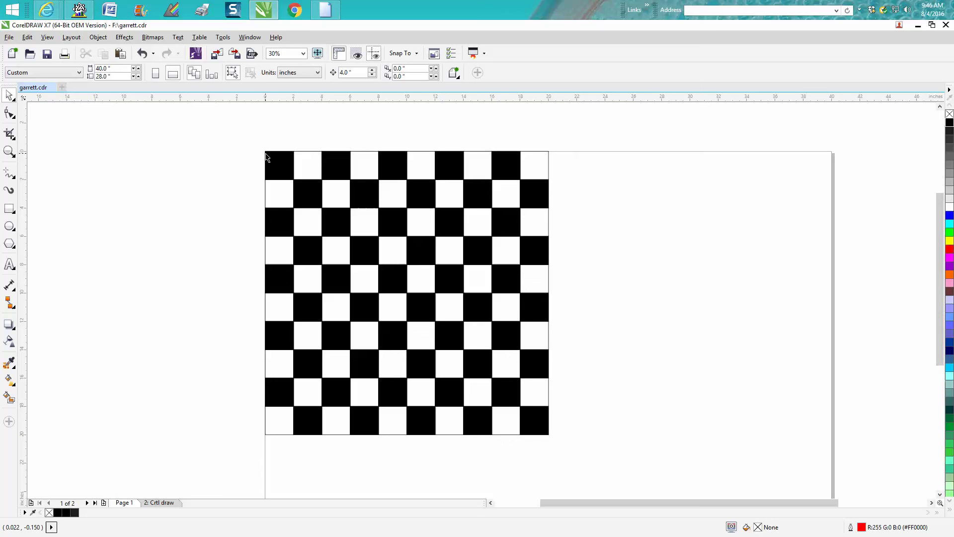
drag(236, 121, 603, 480)
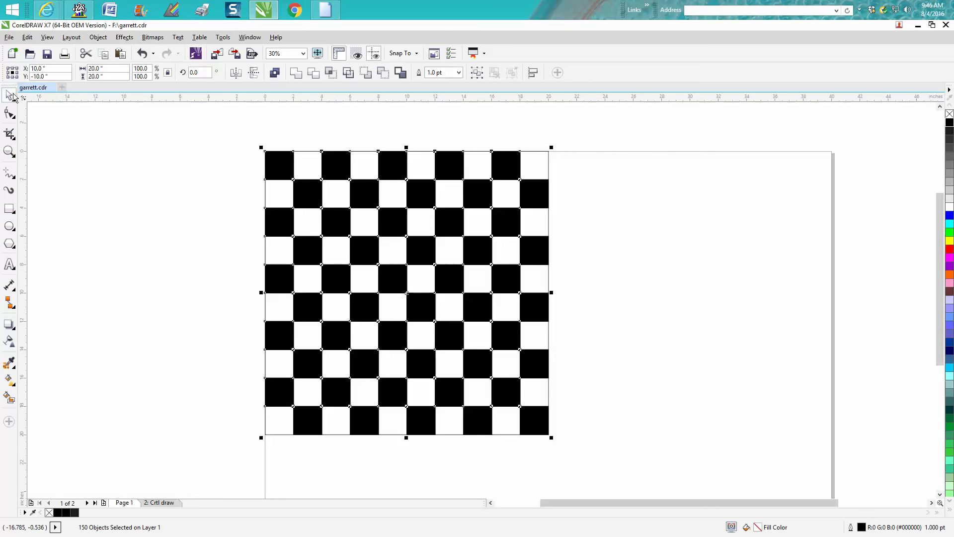
scroll(110, 134, down, 2)
- Group all 150 squares and centre the board on the page
drag(173, 120, 388, 322)
key(ctrl+g)
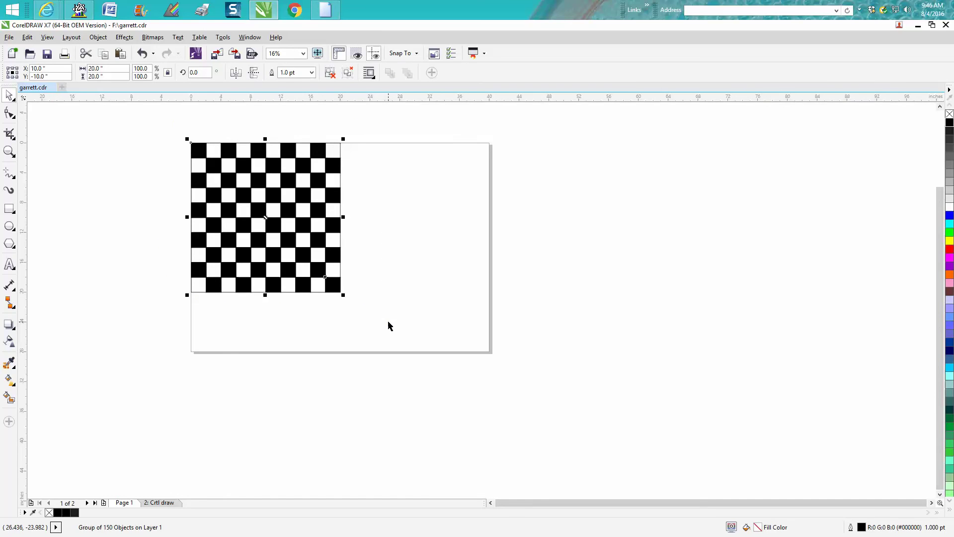
key(p)
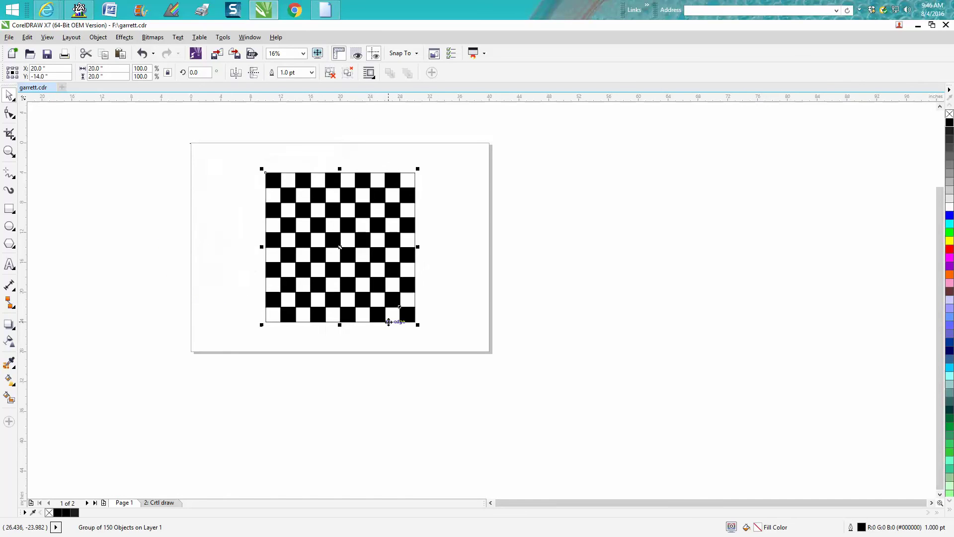
- Draw a 20-inch rectangle, centre it over the board, and deselect everything
click(12, 210)
drag(647, 211, 479, 377)
drag(115, 69, 80, 72)
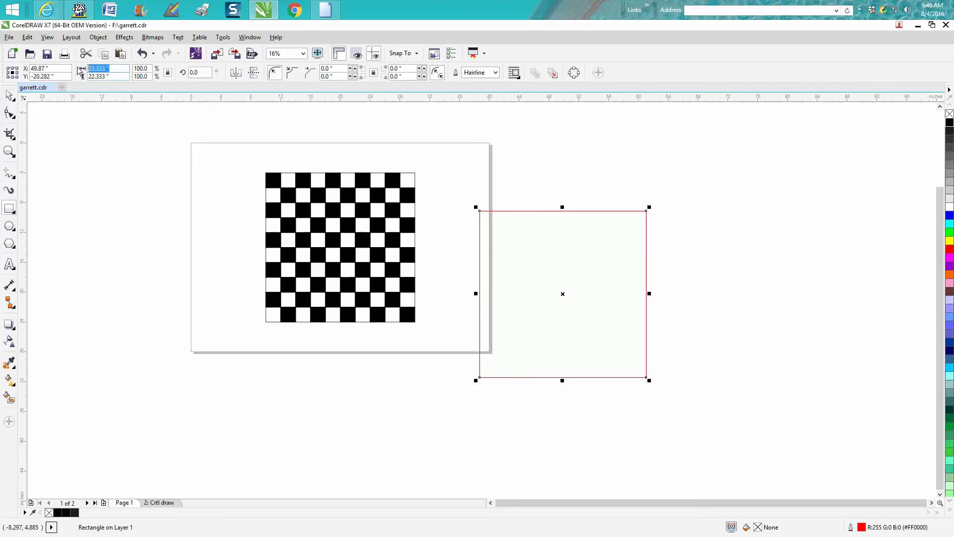
text(20)
key(Return)
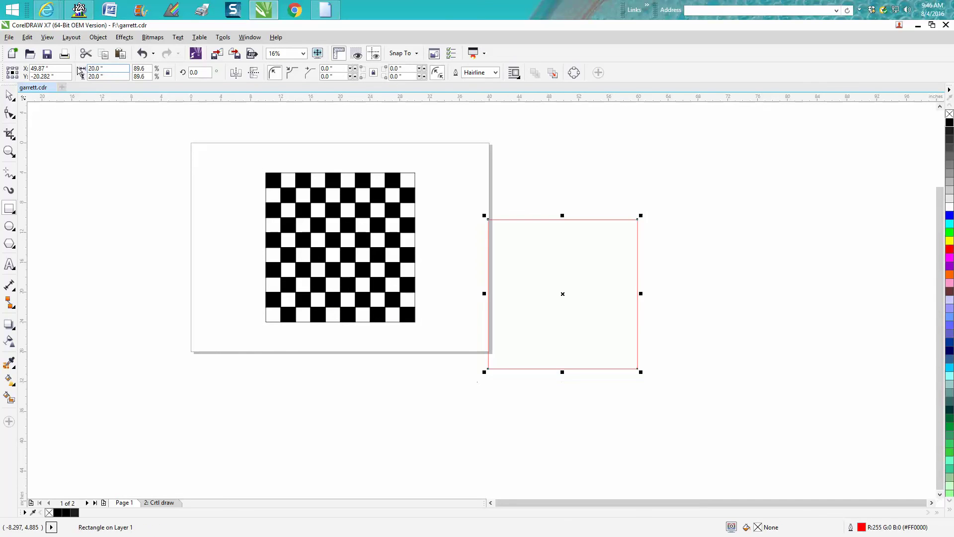
key(p)
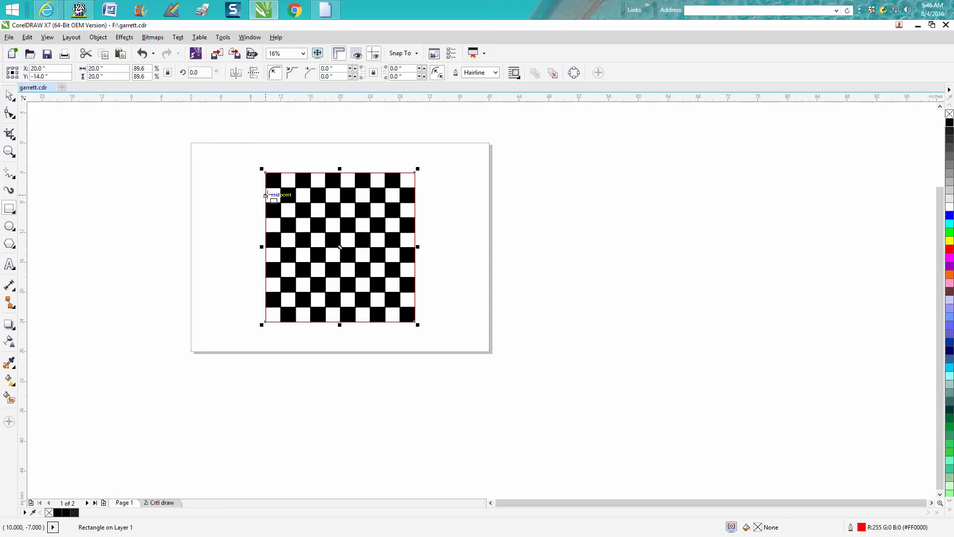
click(6, 97)
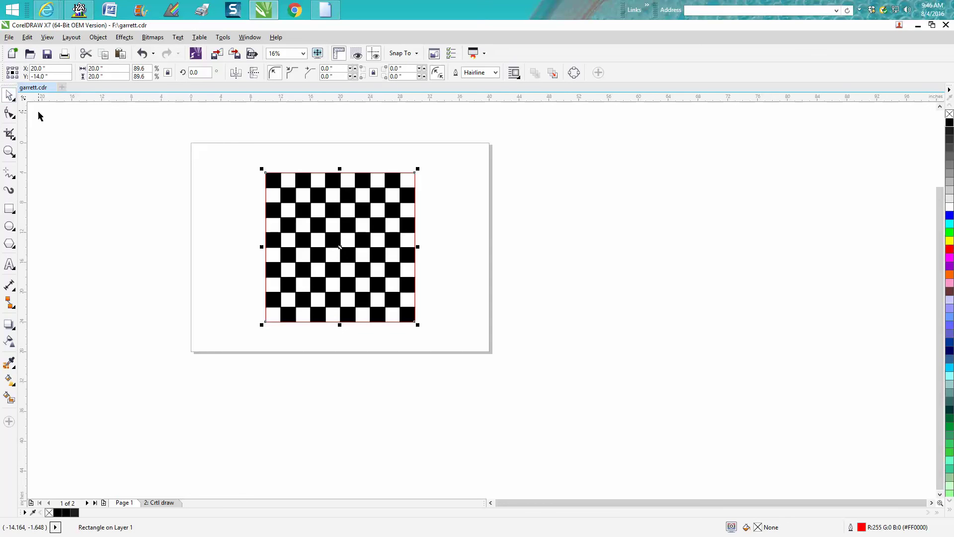
click(38, 113)
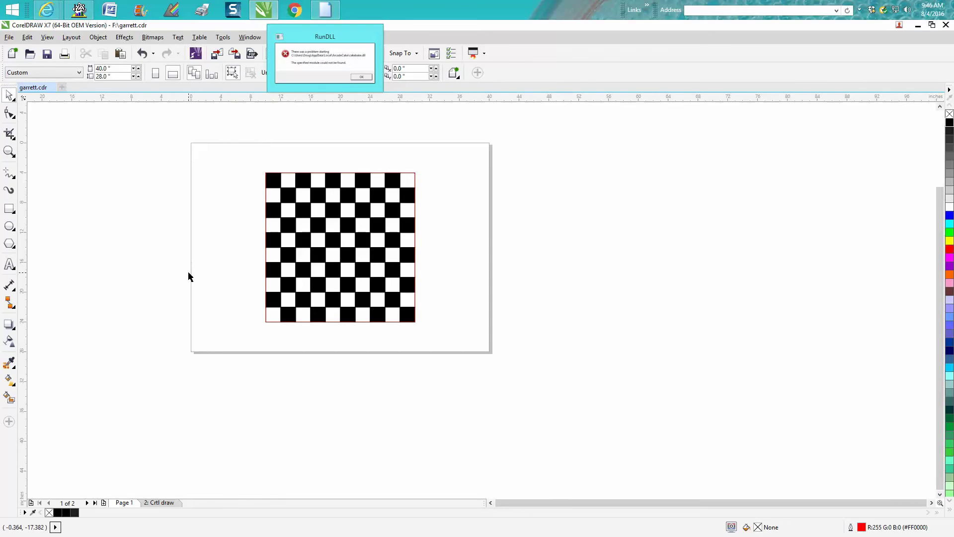